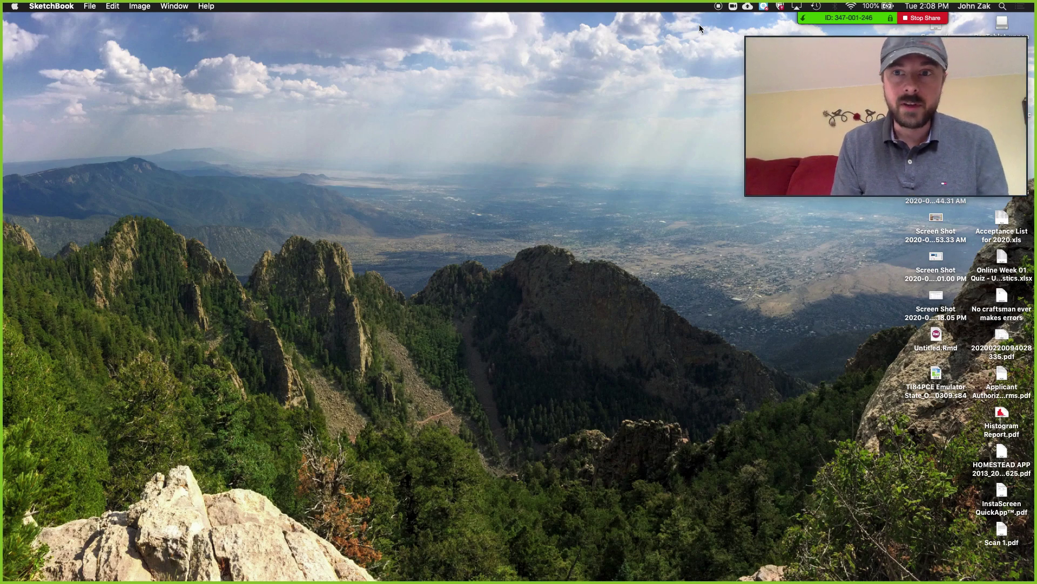
Bring the Finder desktop with its screenshots and PDFs to the front.
{"action": "left_click", "coordinate": [470, 201]}
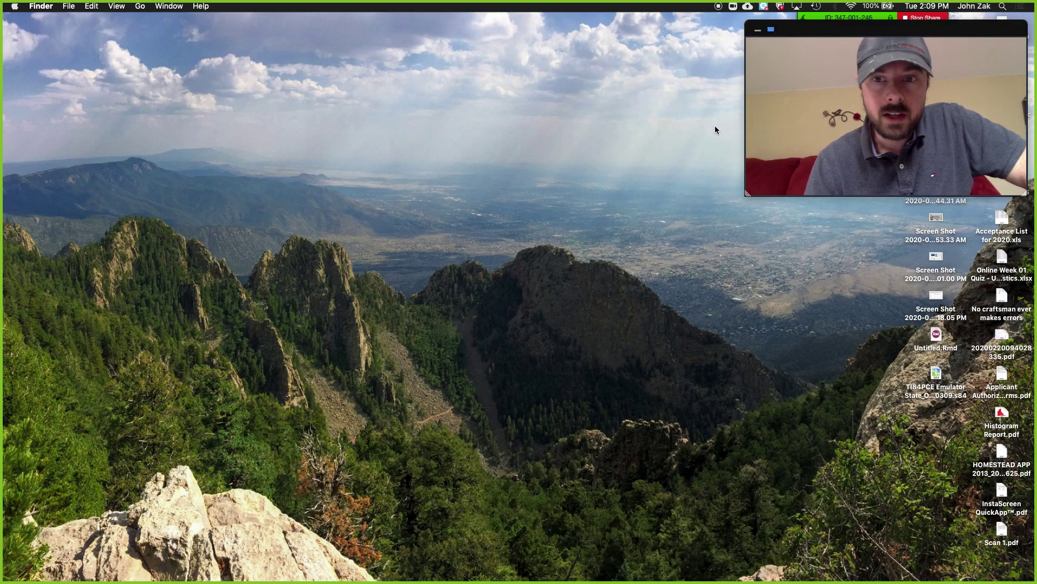
{"action": "mouse_move", "coordinate": [841, 74]}
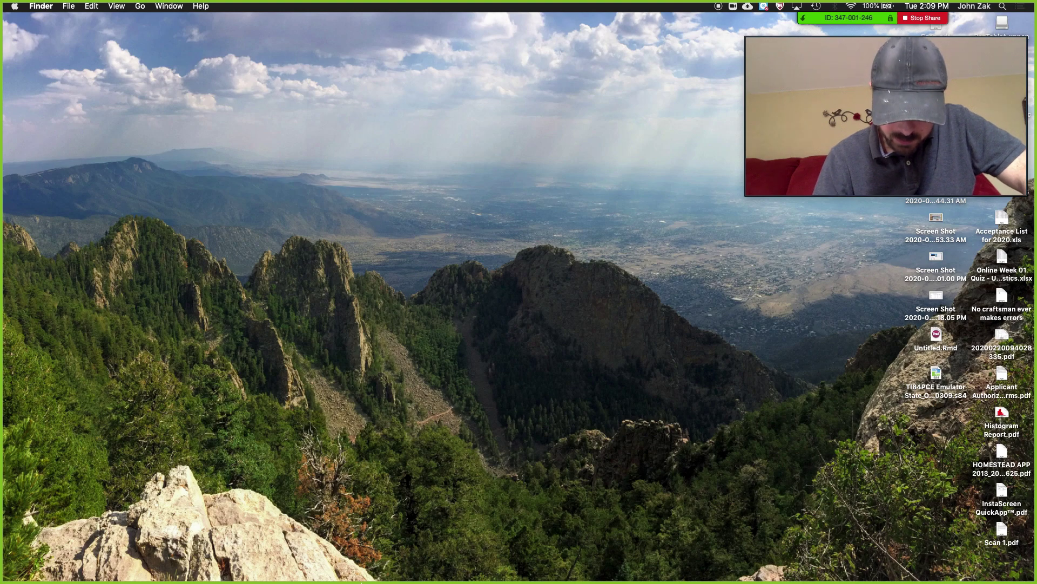
Launch SketchBook from the Dock and reopen the Color Editor, keeping dark blue as the colour.
{"action": "mouse_move", "coordinate": [511, 580]}
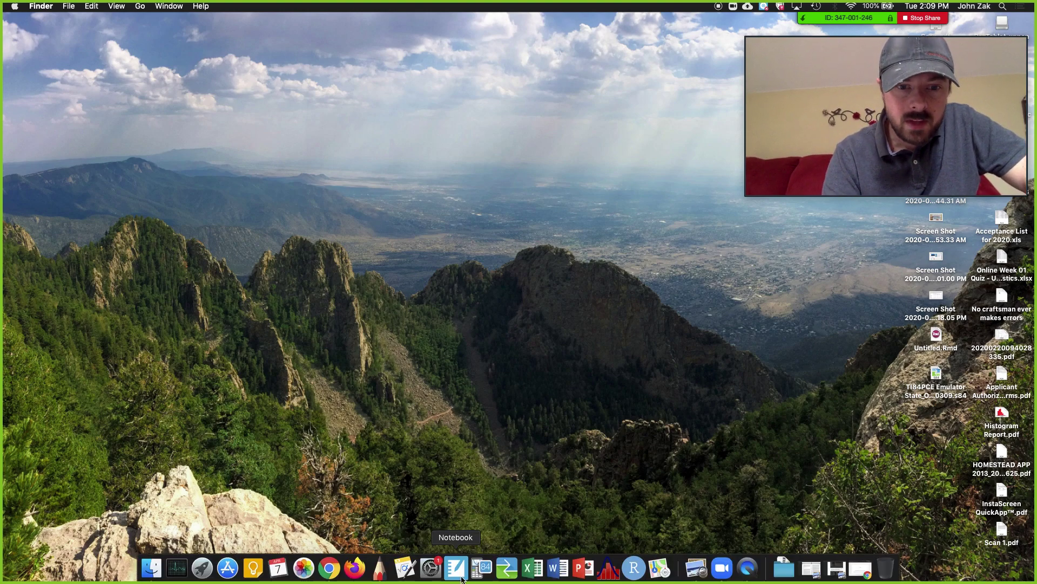
{"action": "left_click", "coordinate": [385, 575]}
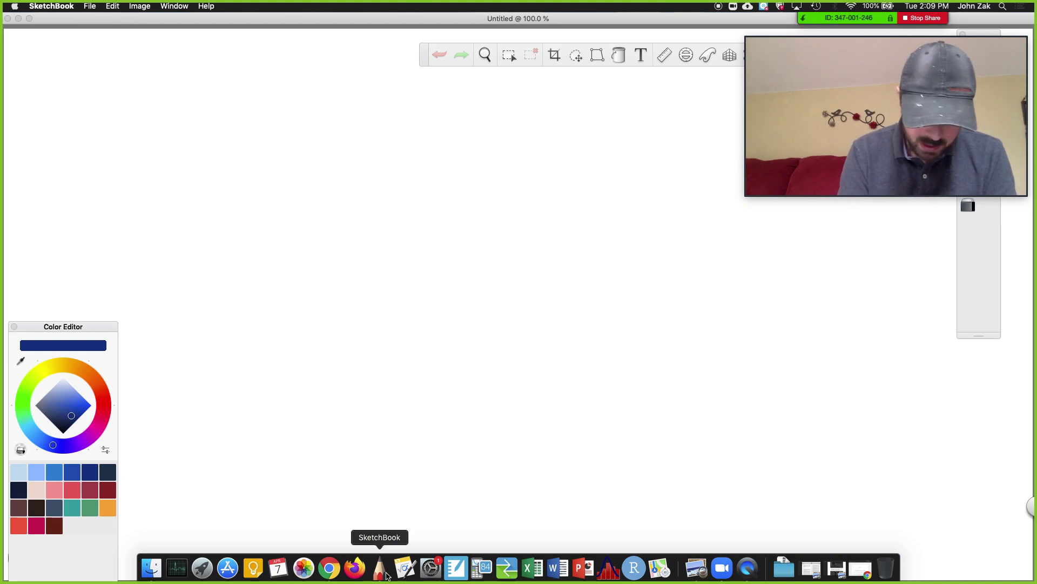
{"action": "mouse_move", "coordinate": [830, 37]}
{"action": "left_click_drag", "start_coordinate": [831, 37], "coordinate": [849, 162]}
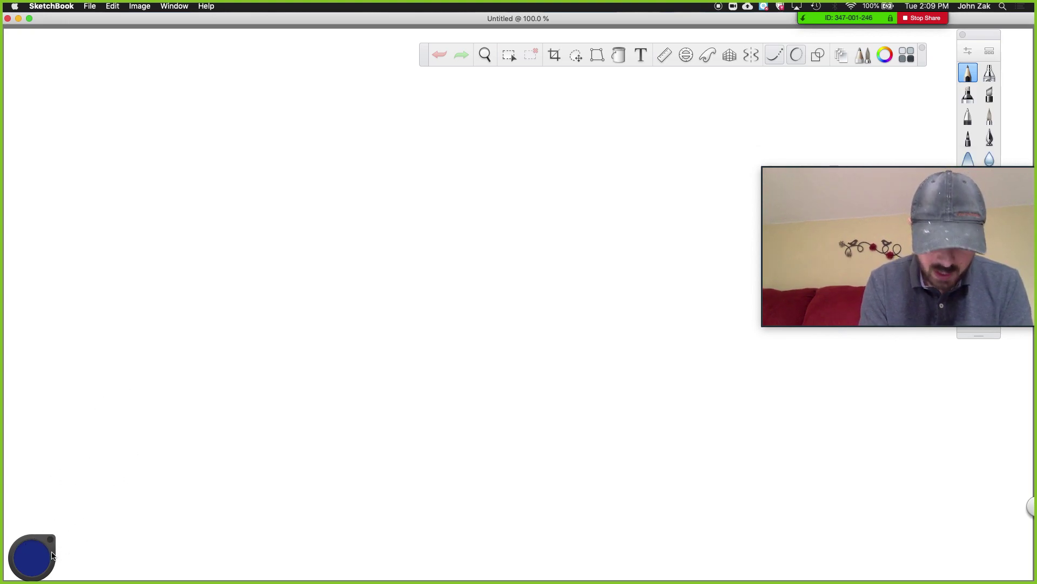
{"action": "left_click", "coordinate": [885, 54]}
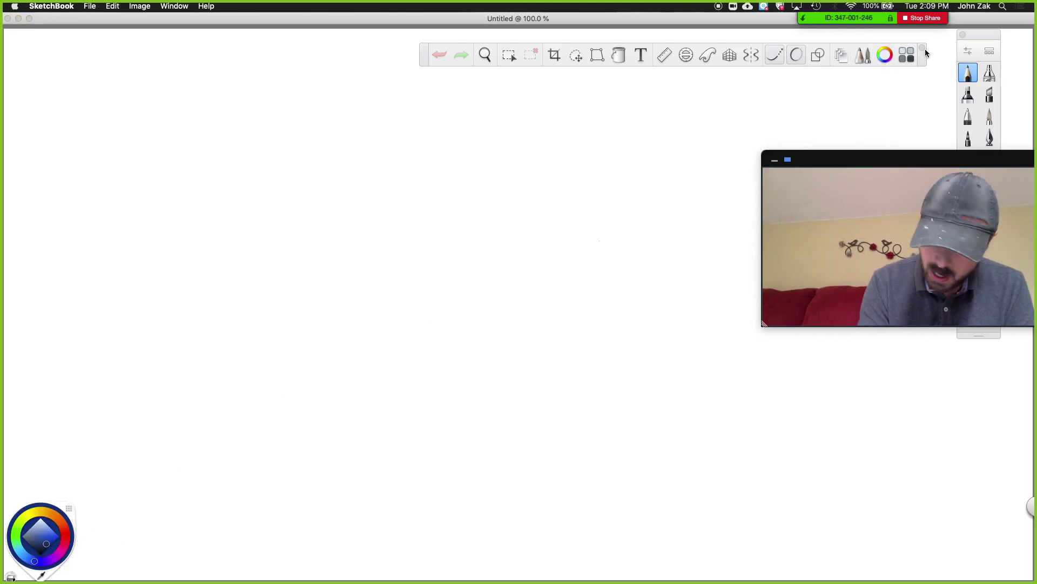
{"action": "left_click", "coordinate": [885, 55]}
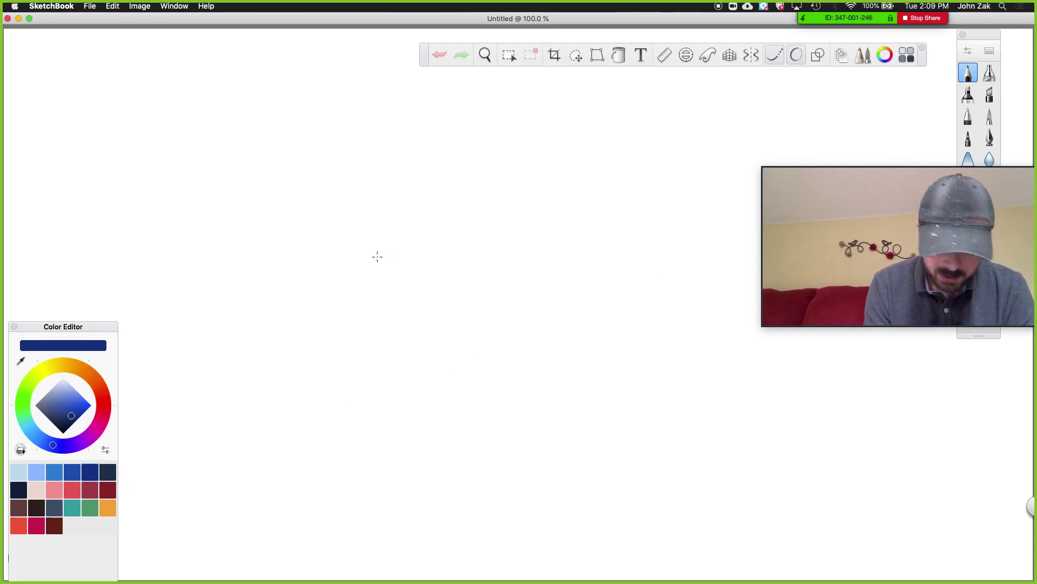
Draw a thin pencil P and check the pencil's Brush Properties.
{"action": "left_click_drag", "start_coordinate": [177, 136], "coordinate": [181, 220]}
{"action": "left_click_drag", "start_coordinate": [165, 142], "coordinate": [169, 176]}
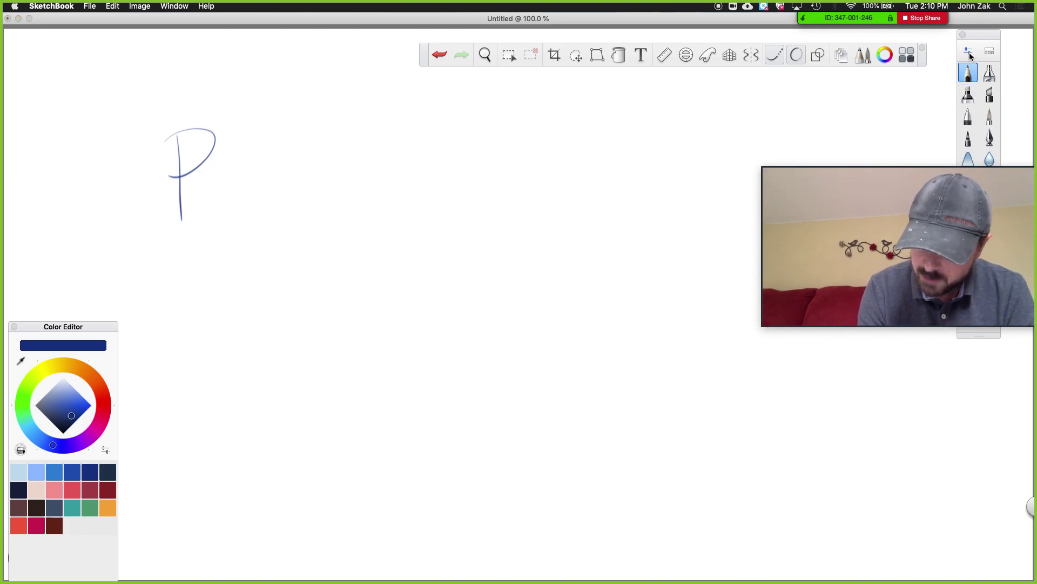
{"action": "left_click", "coordinate": [967, 70]}
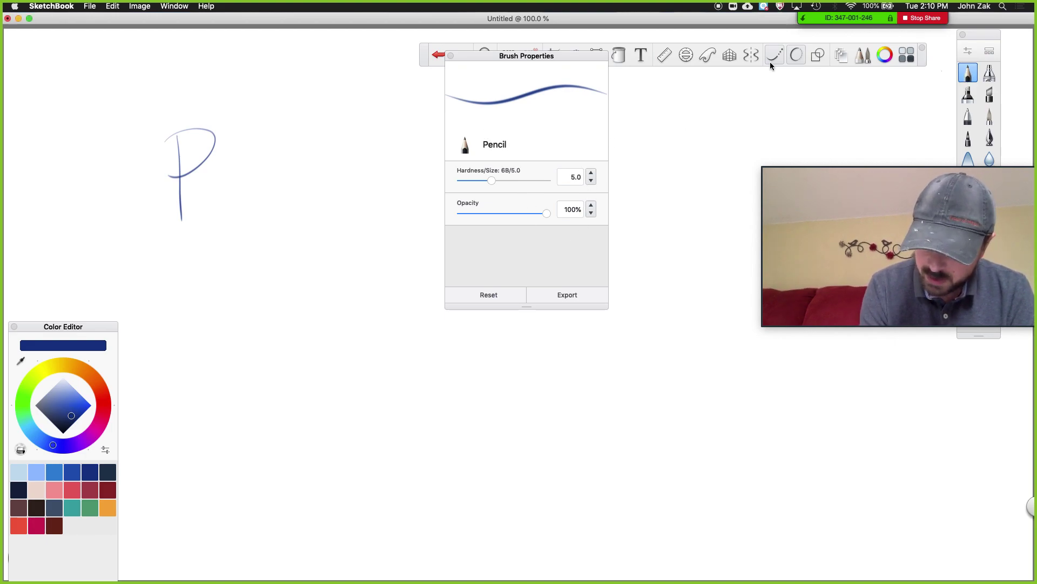
{"action": "left_click", "coordinate": [450, 56]}
With a thicker ink brush, paint a bold P(A) and a test zigzag beside it.
{"action": "left_click", "coordinate": [990, 116]}
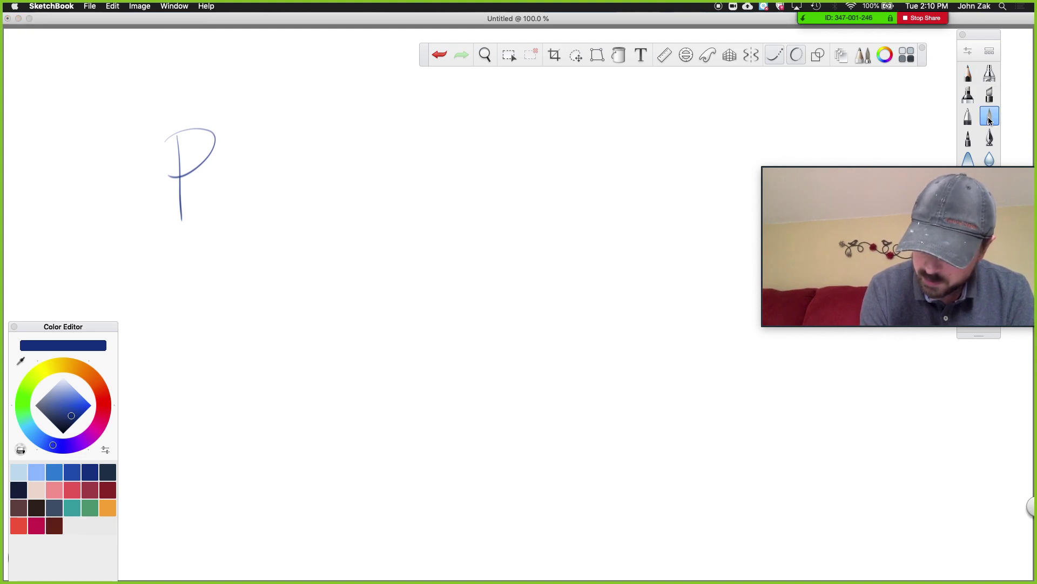
{"action": "left_click_drag", "start_coordinate": [299, 139], "coordinate": [303, 211]}
{"action": "left_click", "coordinate": [275, 143]}
{"action": "left_click_drag", "start_coordinate": [278, 123], "coordinate": [273, 189]}
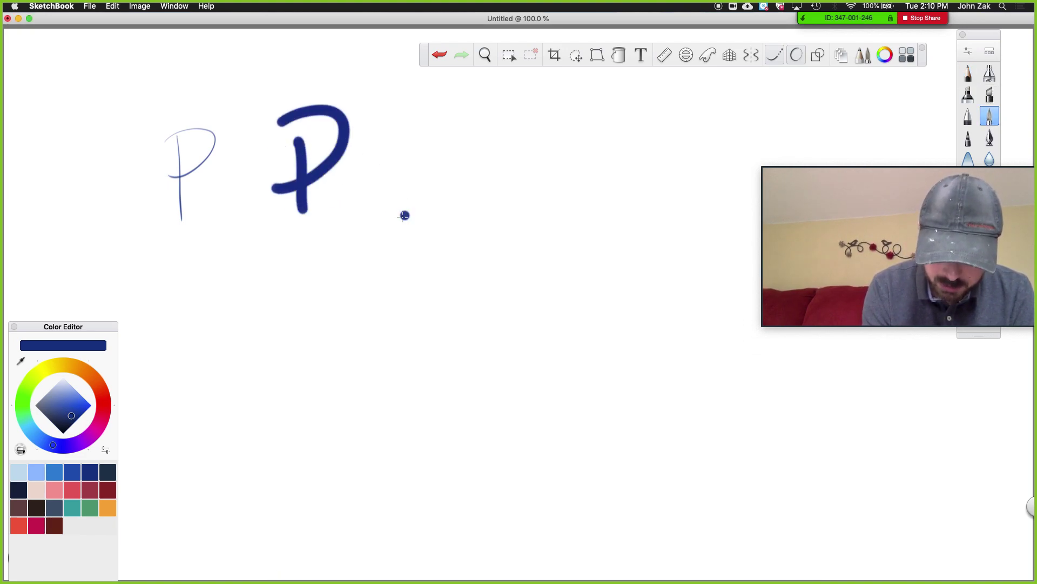
{"action": "mouse_move", "coordinate": [354, 204]}
{"action": "left_mouse_down"}
{"action": "mouse_move", "coordinate": [389, 204]}
{"action": "mouse_move", "coordinate": [397, 177]}
{"action": "left_mouse_up"}
{"action": "left_click_drag", "start_coordinate": [347, 134], "coordinate": [368, 232]}
{"action": "left_click_drag", "start_coordinate": [387, 157], "coordinate": [420, 220]}
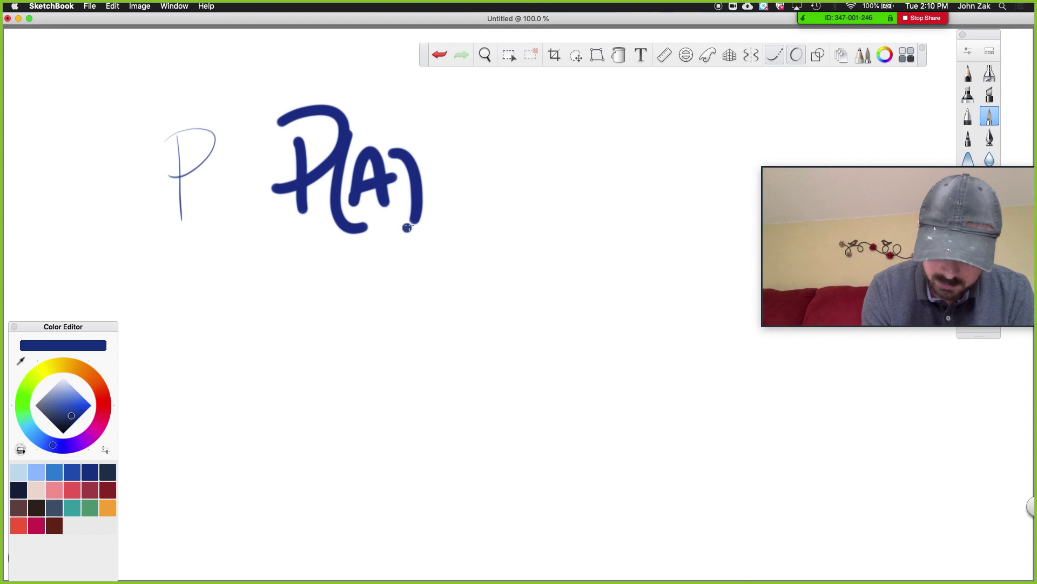
{"action": "left_click", "coordinate": [889, 128]}
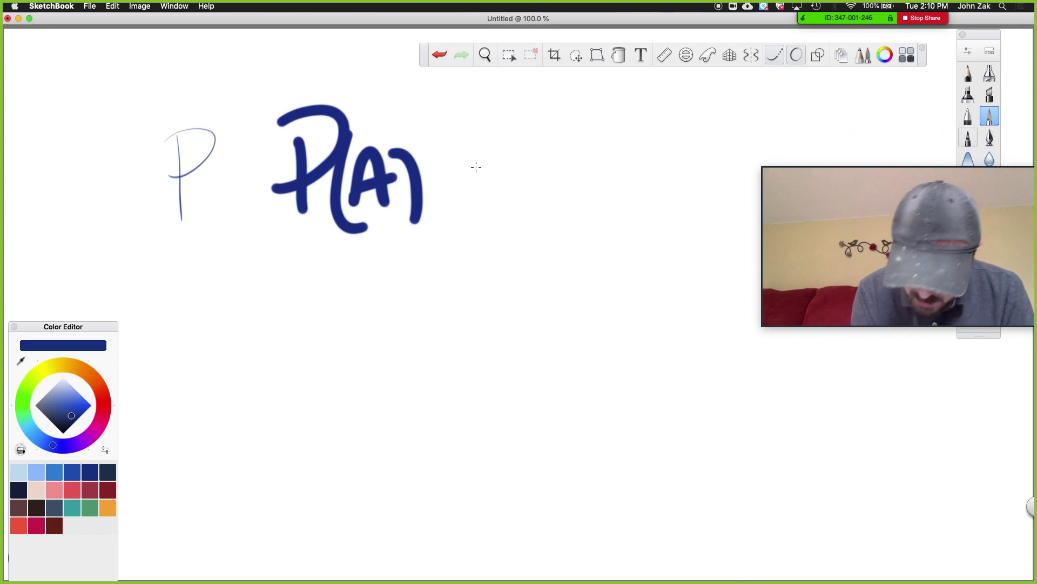
{"action": "mouse_move", "coordinate": [474, 172]}
{"action": "left_mouse_down"}
{"action": "mouse_move", "coordinate": [543, 166]}
{"action": "mouse_move", "coordinate": [582, 190]}
{"action": "left_mouse_up"}
Switch to a thinner-lined brush and handwrite P(A) below the bold letters.
{"action": "left_click", "coordinate": [985, 144]}
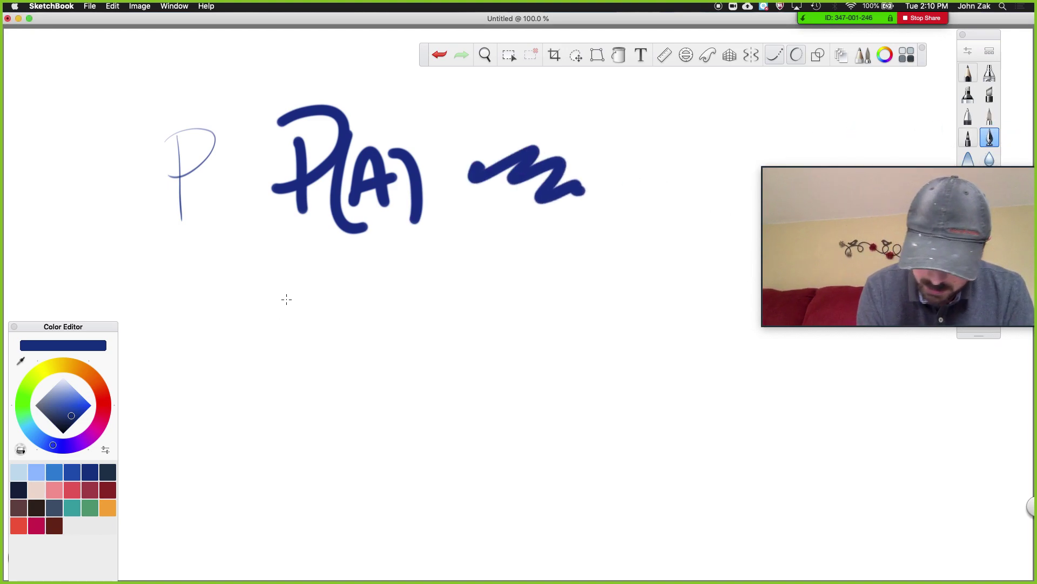
{"action": "left_click_drag", "start_coordinate": [290, 262], "coordinate": [305, 346]}
{"action": "left_click_drag", "start_coordinate": [287, 265], "coordinate": [344, 260]}
{"action": "left_click_drag", "start_coordinate": [268, 319], "coordinate": [315, 309]}
{"action": "mouse_move", "coordinate": [353, 246]}
{"action": "left_mouse_down"}
{"action": "mouse_move", "coordinate": [371, 350]}
{"action": "mouse_move", "coordinate": [415, 296]}
{"action": "left_mouse_up"}
{"action": "left_click_drag", "start_coordinate": [407, 264], "coordinate": [419, 339]}
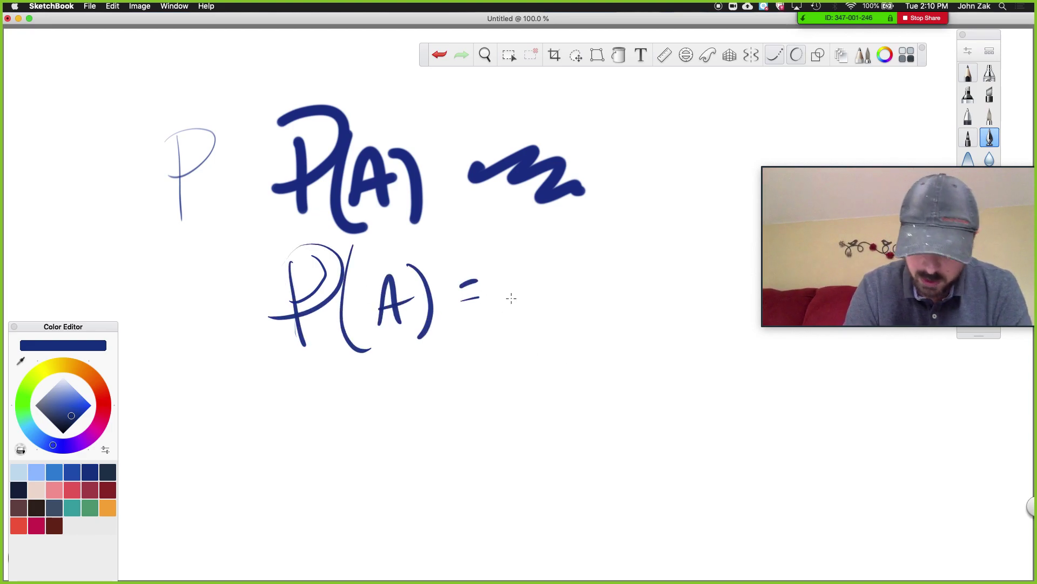
Complete the lower line as P(A) = A + B.
{"action": "mouse_move", "coordinate": [500, 309]}
{"action": "left_mouse_down"}
{"action": "mouse_move", "coordinate": [520, 265]}
{"action": "mouse_move", "coordinate": [527, 308]}
{"action": "left_mouse_up"}
{"action": "mouse_move", "coordinate": [562, 256]}
{"action": "left_mouse_down"}
{"action": "mouse_move", "coordinate": [566, 296]}
{"action": "mouse_move", "coordinate": [587, 261]}
{"action": "left_mouse_up"}
{"action": "left_click_drag", "start_coordinate": [503, 286], "coordinate": [542, 269]}
{"action": "left_click_drag", "start_coordinate": [614, 241], "coordinate": [608, 282]}
{"action": "left_click_drag", "start_coordinate": [612, 242], "coordinate": [599, 294]}
{"action": "left_click", "coordinate": [71, 6]}
{"action": "left_click", "coordinate": [18, 13]}
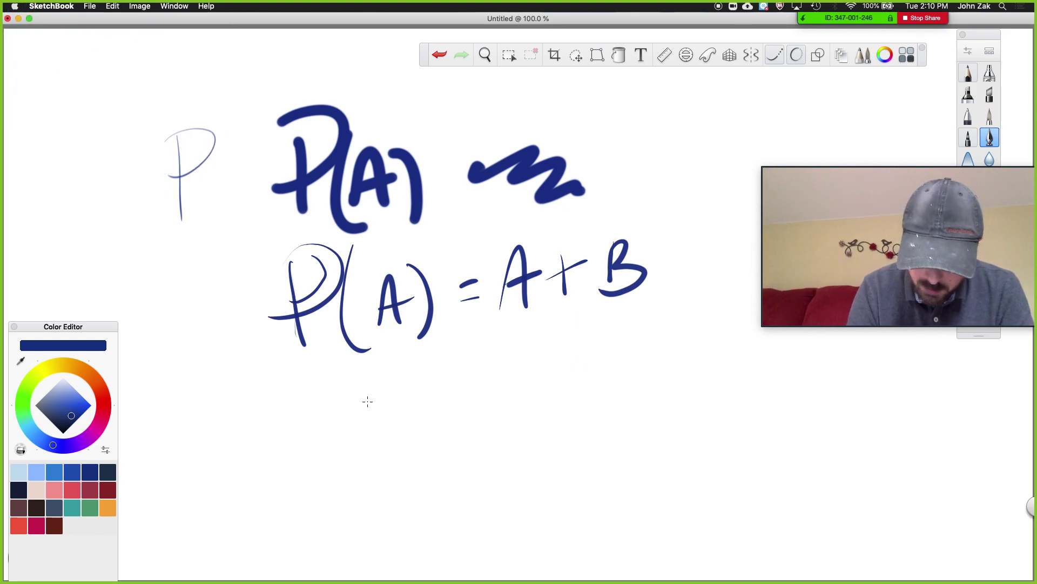
Zoom to about 720% and draw a tiny P( with a filled blob and closing parenthesis.
{"action": "scroll", "coordinate": [453, 369], "scroll_direction": "up", "scroll_amount": 2}
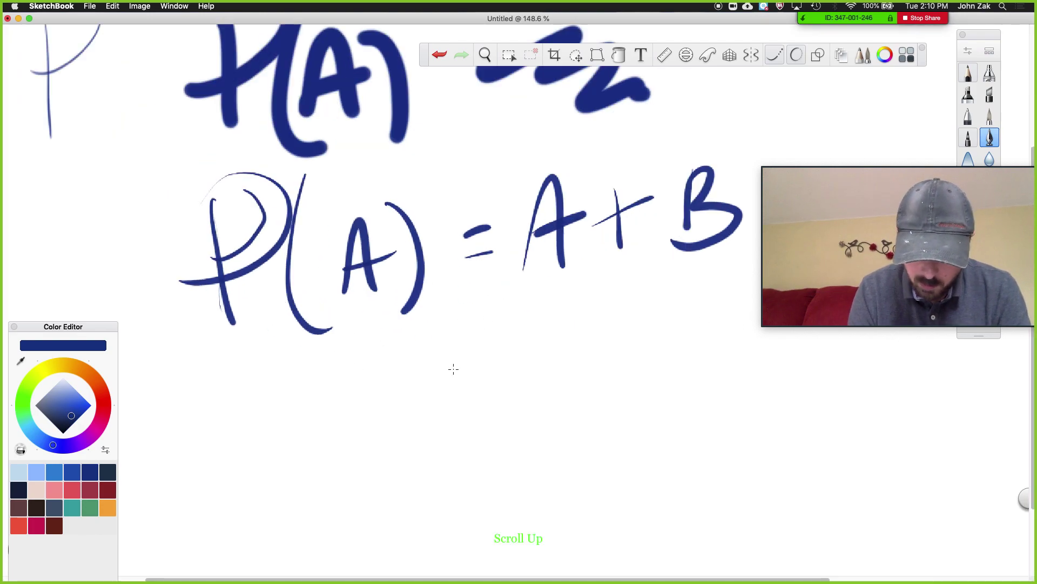
{"action": "scroll", "coordinate": [454, 369], "scroll_direction": "down", "scroll_amount": 5}
{"action": "scroll", "coordinate": [453, 369], "scroll_direction": "up", "scroll_amount": 3}
{"action": "scroll", "coordinate": [454, 369], "scroll_direction": "up", "scroll_amount": 5}
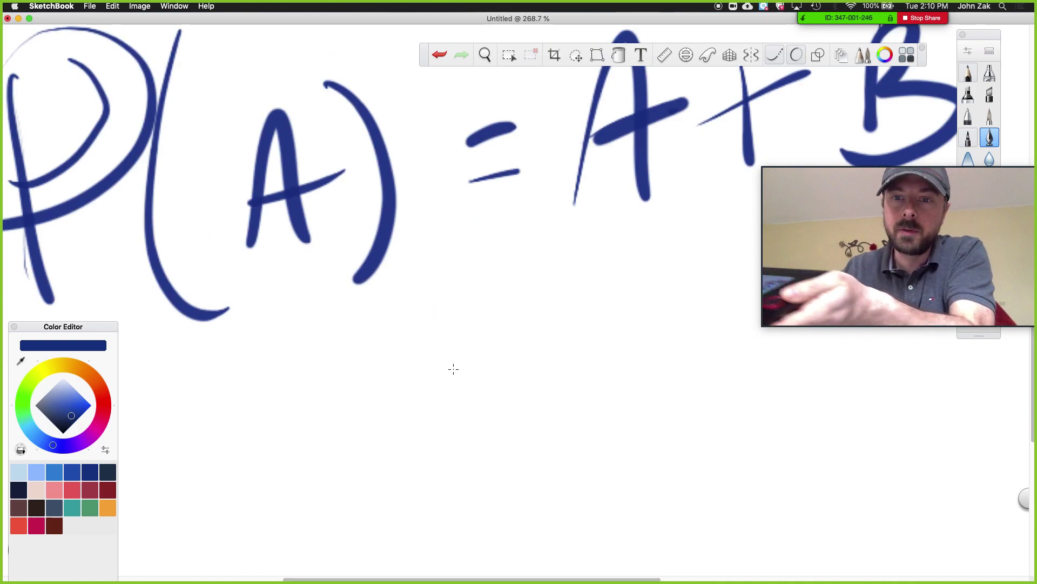
{"action": "scroll", "coordinate": [453, 369], "scroll_direction": "up", "scroll_amount": 1}
{"action": "scroll", "coordinate": [453, 369], "scroll_direction": "down", "scroll_amount": 5}
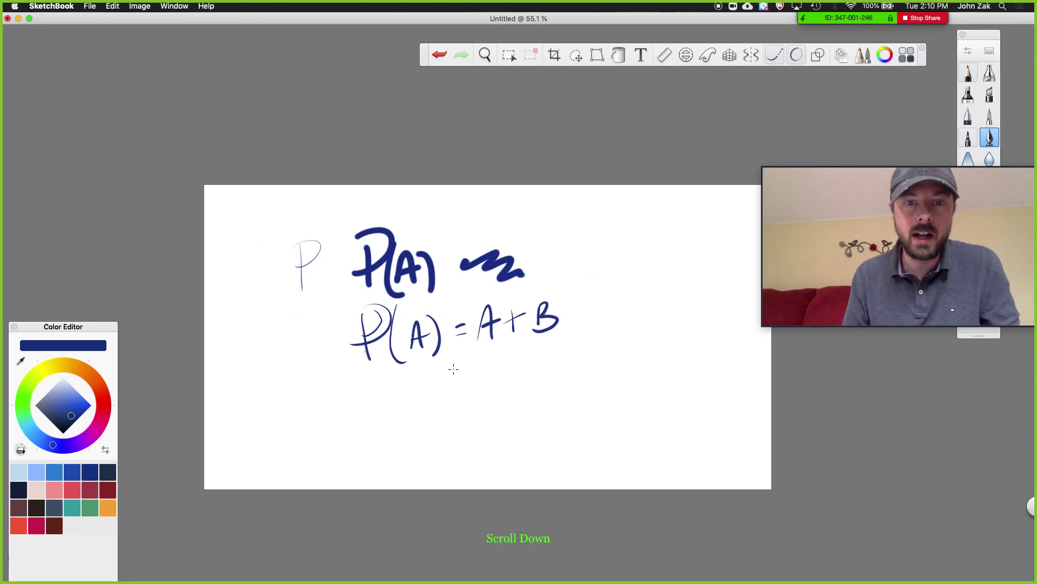
{"action": "scroll", "coordinate": [453, 369], "scroll_direction": "up", "scroll_amount": 5}
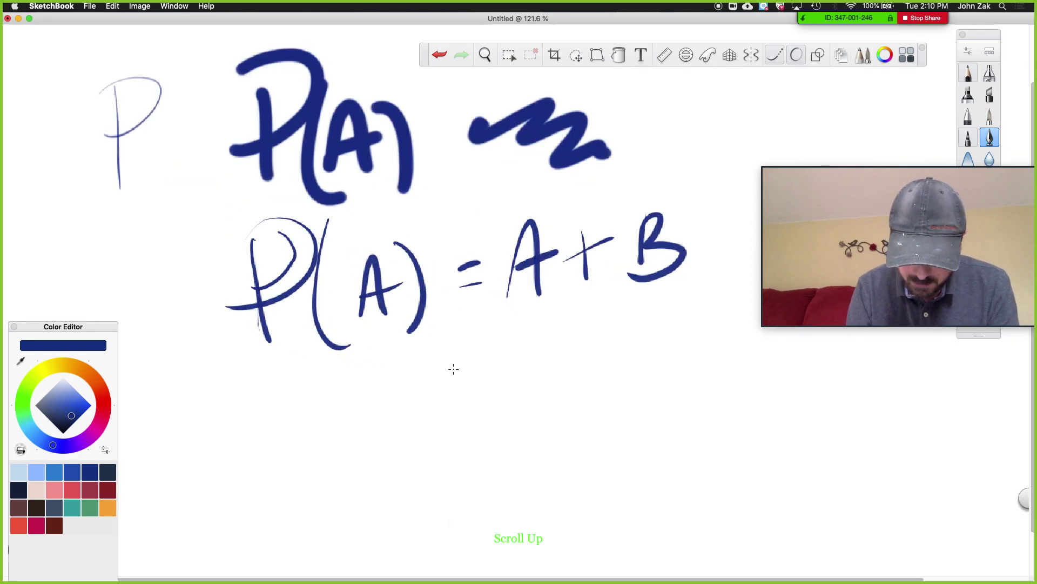
{"action": "scroll", "coordinate": [422, 320], "scroll_direction": "up", "scroll_amount": 2}
{"action": "mouse_move", "coordinate": [339, 289]}
{"action": "left_mouse_down"}
{"action": "mouse_move", "coordinate": [364, 378]}
{"action": "mouse_move", "coordinate": [346, 340]}
{"action": "left_mouse_up"}
{"action": "left_click_drag", "start_coordinate": [404, 361], "coordinate": [448, 401]}
{"action": "mouse_move", "coordinate": [446, 316]}
{"action": "left_mouse_down"}
{"action": "mouse_move", "coordinate": [450, 359]}
{"action": "mouse_move", "coordinate": [481, 341]}
{"action": "left_mouse_up"}
{"action": "left_click_drag", "start_coordinate": [501, 263], "coordinate": [504, 425]}
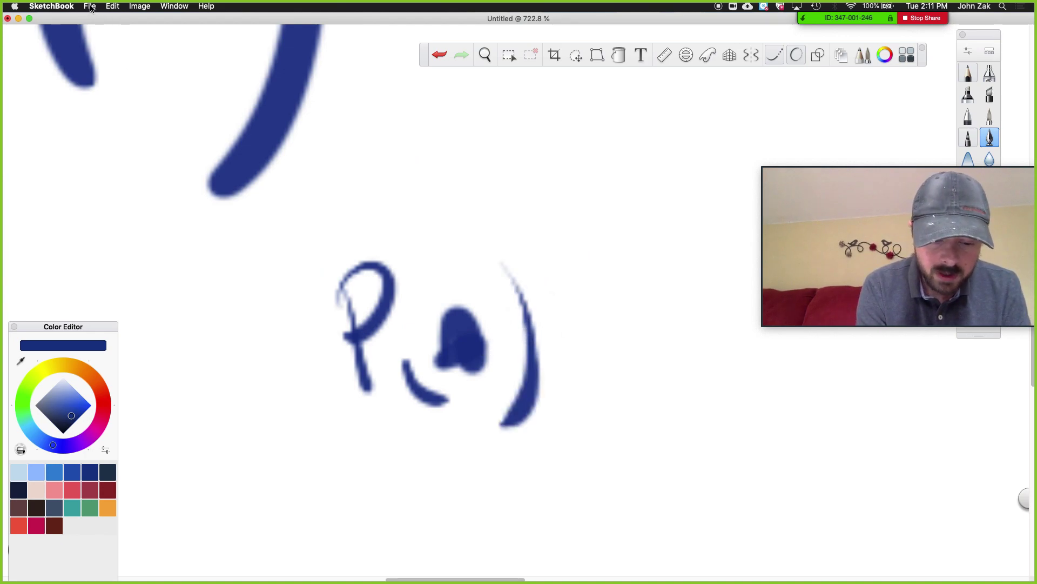
Start a new blank canvas, discarding the unsaved drawing.
{"action": "left_click", "coordinate": [90, 6]}
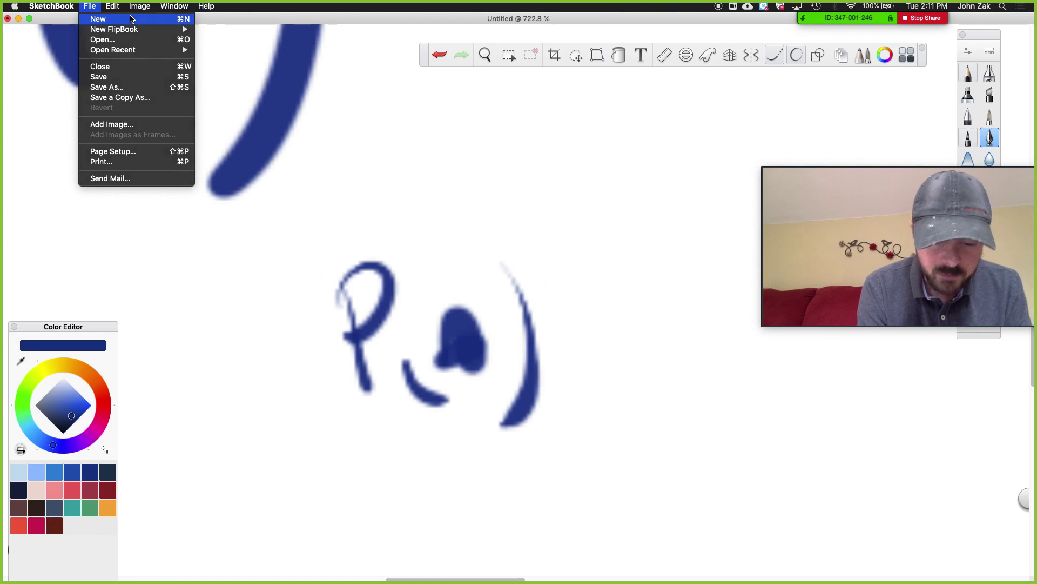
{"action": "left_click", "coordinate": [130, 19]}
{"action": "left_click", "coordinate": [491, 202]}
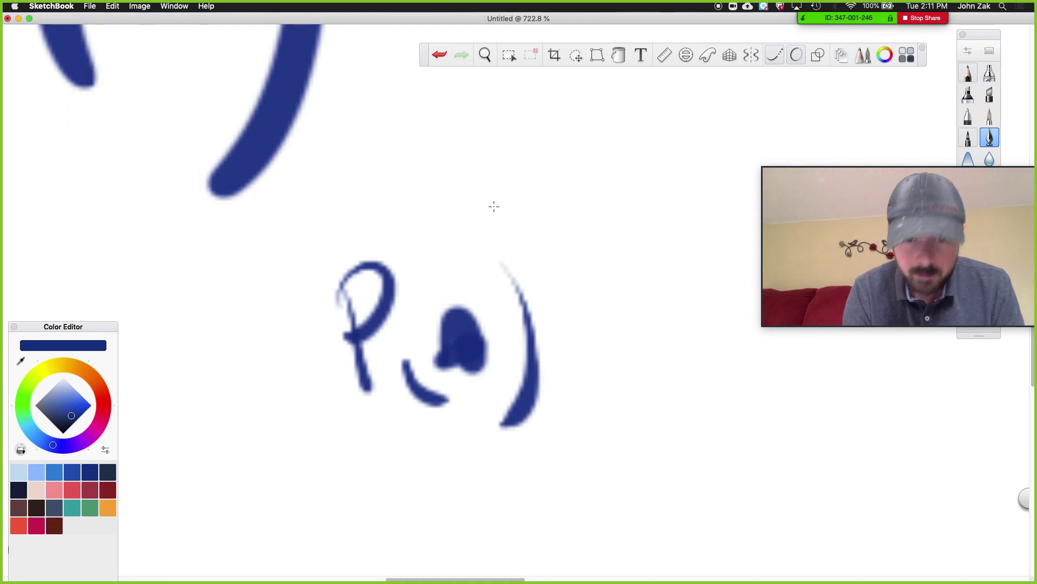
Set the canvas size to 5000 × 5000 pixels via Image > Canvas Size.
{"action": "left_click", "coordinate": [141, 7]}
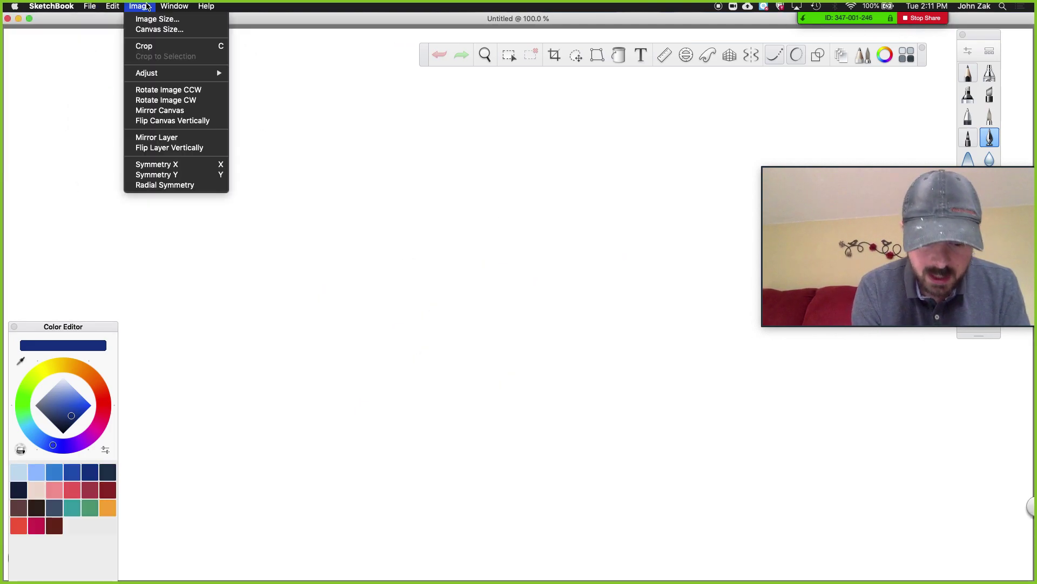
{"action": "left_click", "coordinate": [164, 31]}
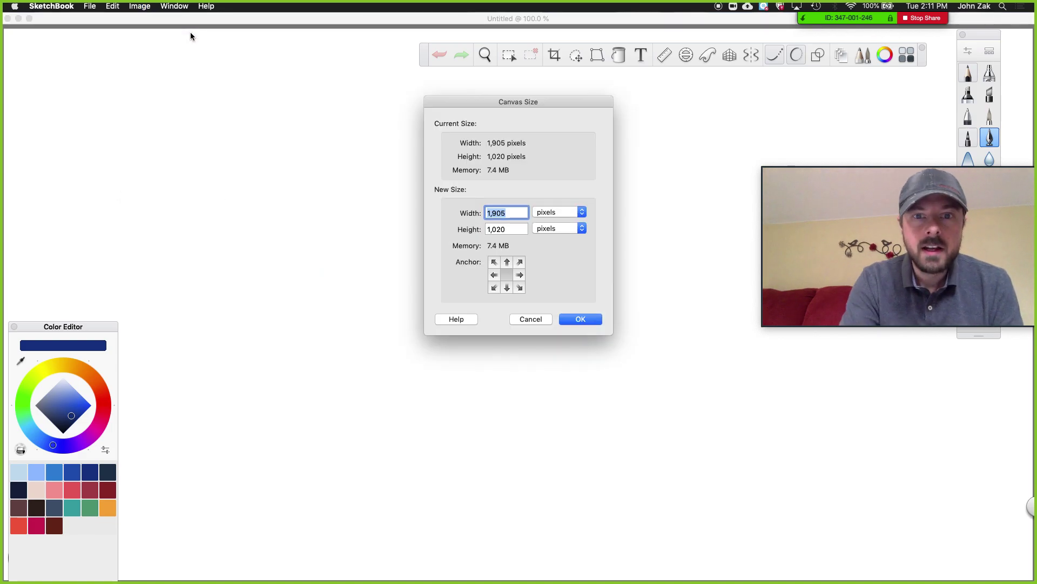
{"action": "type", "text": "5000"}
{"action": "key", "text": "Tab"}
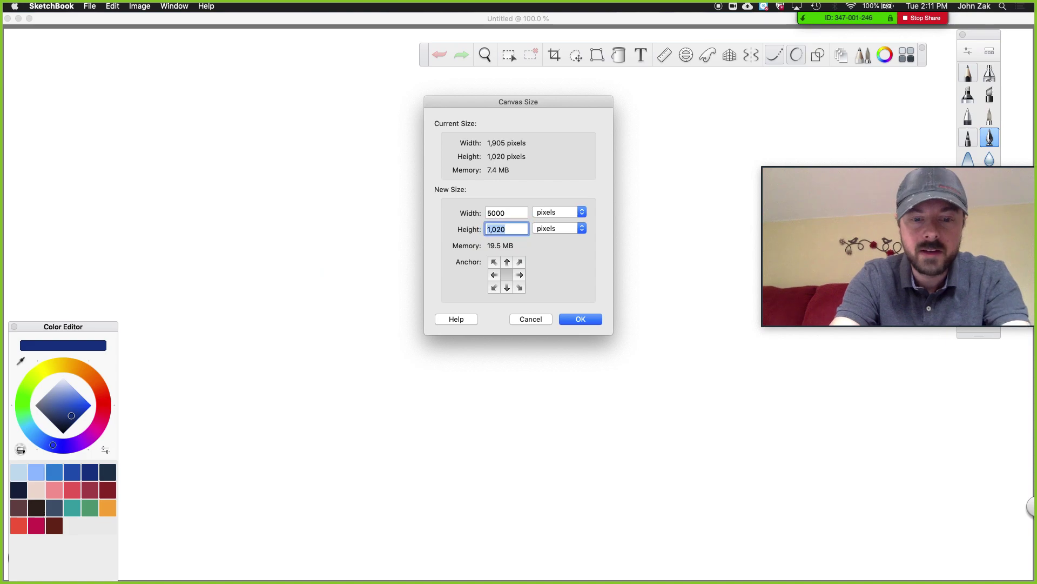
{"action": "type", "text": "5000"}
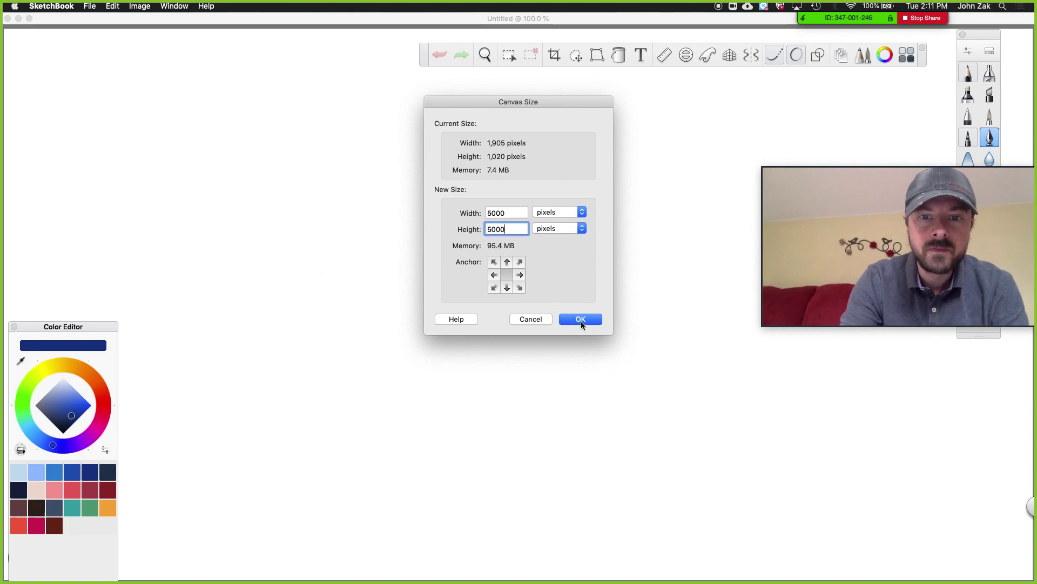
{"action": "left_click", "coordinate": [581, 320]}
{"action": "scroll", "coordinate": [581, 321], "scroll_direction": "down", "scroll_amount": 2}
{"action": "scroll", "coordinate": [581, 322], "scroll_direction": "up", "scroll_amount": 1}
{"action": "scroll", "coordinate": [581, 322], "scroll_direction": "down", "scroll_amount": 2}
{"action": "scroll", "coordinate": [582, 321], "scroll_direction": "down", "scroll_amount": 1}
{"action": "scroll", "coordinate": [582, 322], "scroll_direction": "up", "scroll_amount": 2}
Write a trial 'AP Sty' heading with the Pencil in dark slate.
{"action": "left_click", "coordinate": [968, 73]}
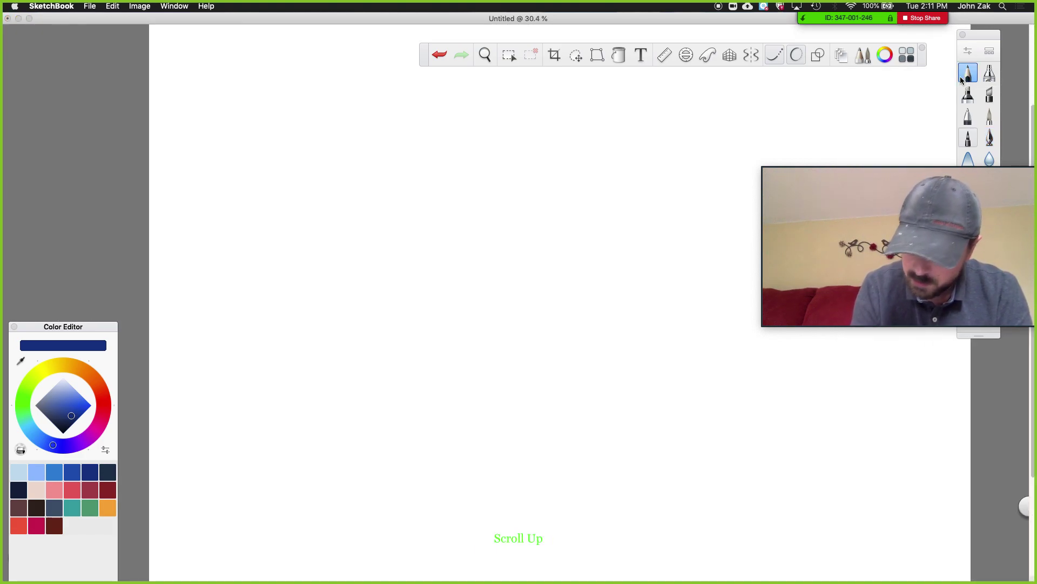
{"action": "left_click", "coordinate": [108, 472]}
{"action": "scroll", "coordinate": [305, 242], "scroll_direction": "down", "scroll_amount": 1}
{"action": "scroll", "coordinate": [306, 242], "scroll_direction": "up", "scroll_amount": 2}
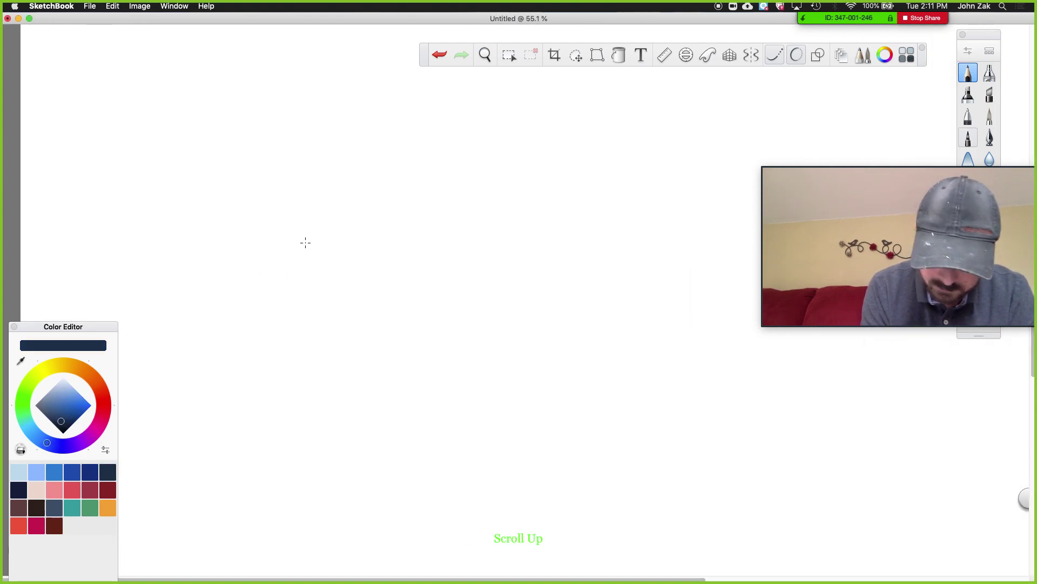
{"action": "mouse_move", "coordinate": [130, 181]}
{"action": "left_mouse_down"}
{"action": "mouse_move", "coordinate": [156, 172]}
{"action": "mouse_move", "coordinate": [163, 193]}
{"action": "left_mouse_up"}
{"action": "left_click_drag", "start_coordinate": [132, 165], "coordinate": [183, 172]}
{"action": "mouse_move", "coordinate": [231, 141]}
{"action": "left_mouse_down"}
{"action": "mouse_move", "coordinate": [224, 175]}
{"action": "mouse_move", "coordinate": [253, 177]}
{"action": "left_mouse_up"}
{"action": "mouse_move", "coordinate": [245, 159]}
{"action": "left_mouse_down"}
{"action": "mouse_move", "coordinate": [267, 152]}
{"action": "mouse_move", "coordinate": [292, 172]}
{"action": "left_mouse_up"}
Pan the view around the lettering, then rub it out with the Eraser.
{"action": "scroll", "coordinate": [410, 170], "scroll_direction": "up", "scroll_amount": 4}
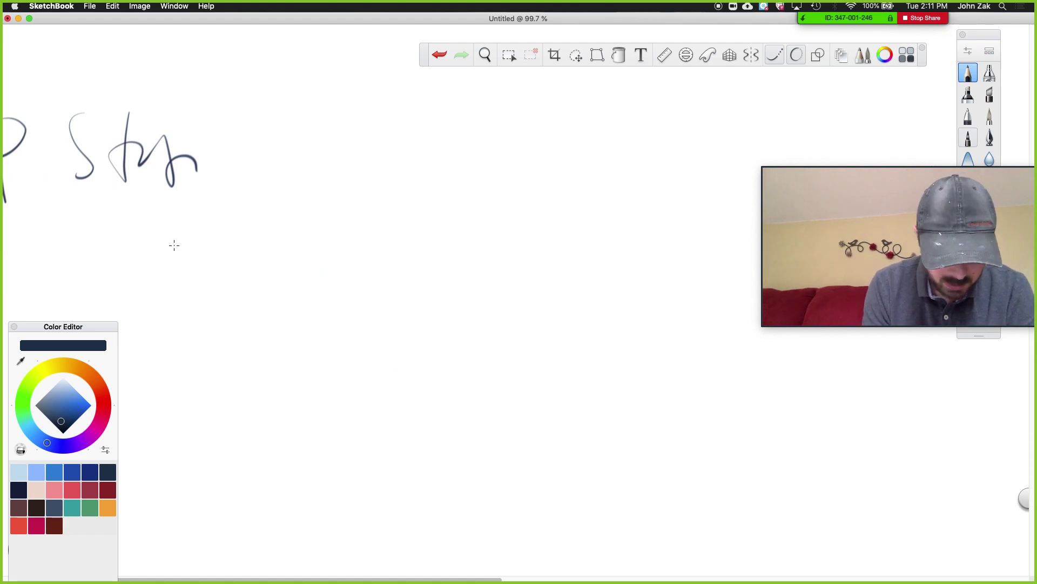
{"action": "key", "text": "space"}
{"action": "left_click_drag", "start_coordinate": [216, 308], "coordinate": [550, 367]}
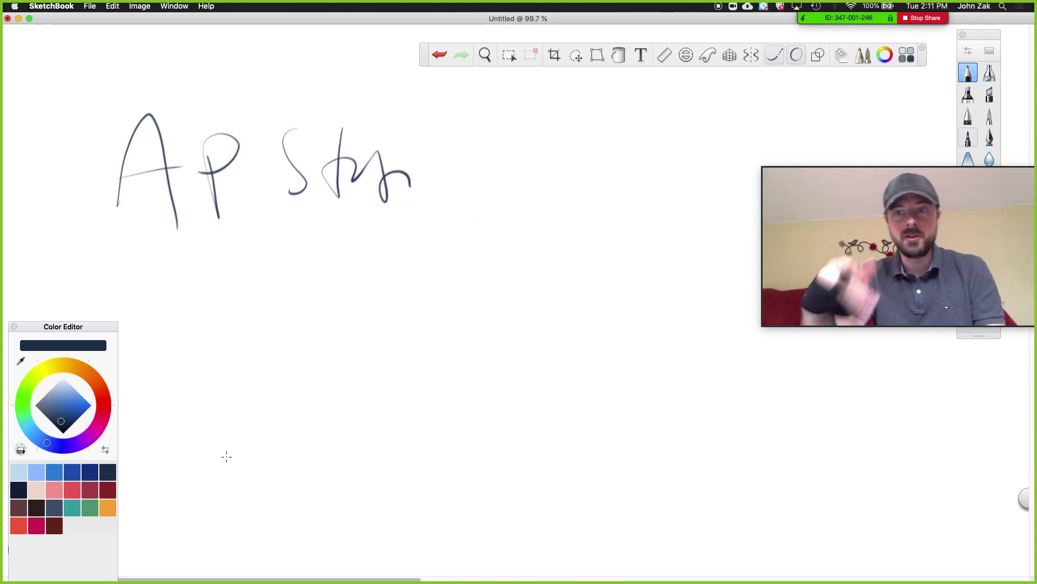
{"action": "scroll", "coordinate": [227, 456], "scroll_direction": "down", "scroll_amount": 2}
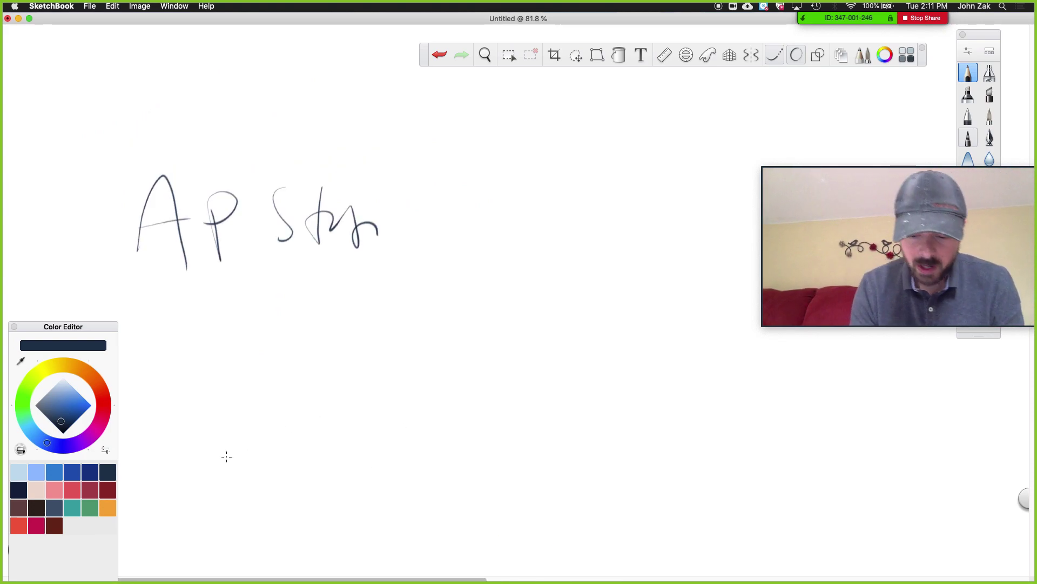
{"action": "key", "text": "space"}
{"action": "left_click_drag", "start_coordinate": [479, 209], "coordinate": [631, 146]}
{"action": "key", "text": "space"}
{"action": "left_click_drag", "start_coordinate": [566, 183], "coordinate": [518, 101]}
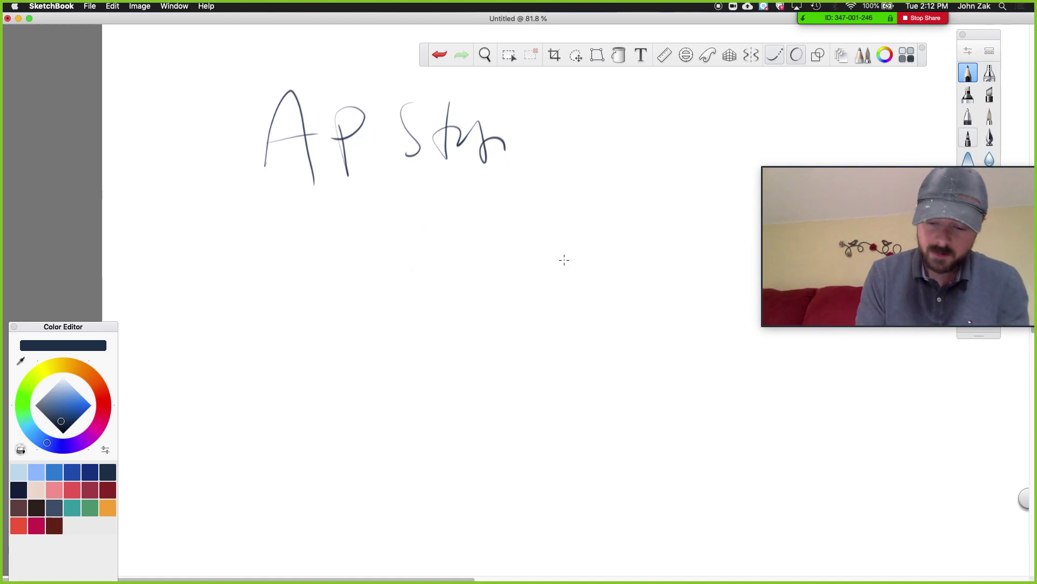
{"action": "key", "text": "e"}
{"action": "mouse_move", "coordinate": [276, 146]}
{"action": "left_mouse_down"}
{"action": "mouse_move", "coordinate": [327, 108]}
{"action": "mouse_move", "coordinate": [287, 99]}
{"action": "mouse_move", "coordinate": [465, 130]}
{"action": "mouse_move", "coordinate": [460, 95]}
{"action": "left_mouse_up"}
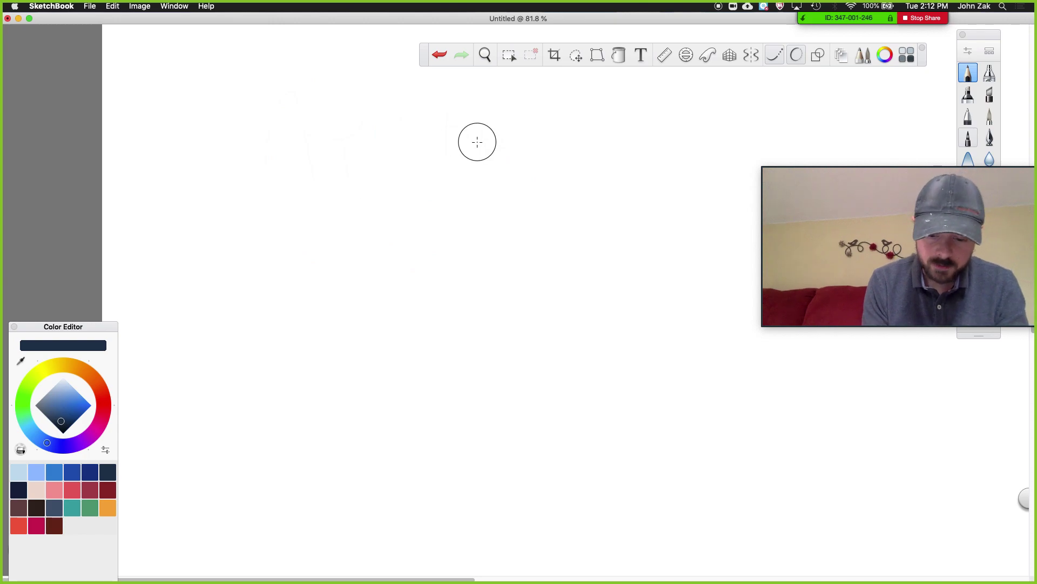
With the Pen, write 'AP Statistic' as the heading's first words.
{"action": "key", "text": "e"}
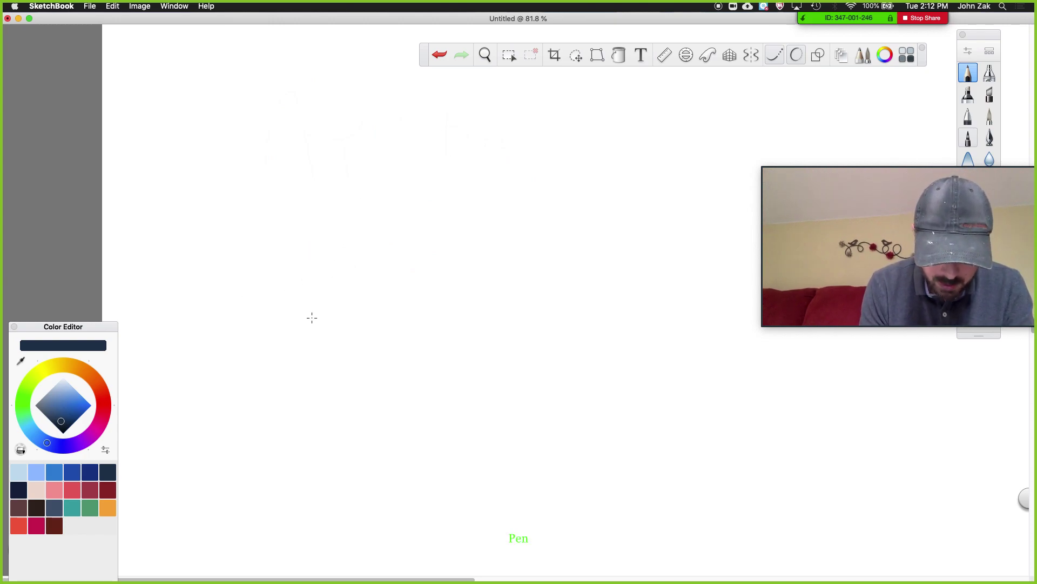
{"action": "scroll", "coordinate": [312, 317], "scroll_direction": "down", "scroll_amount": 1}
{"action": "scroll", "coordinate": [312, 317], "scroll_direction": "up", "scroll_amount": 5}
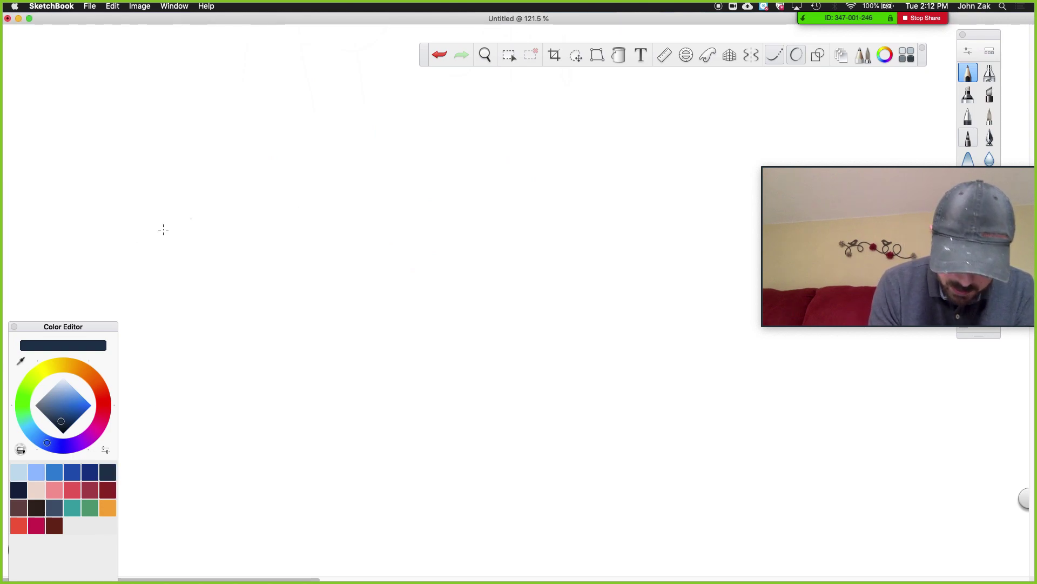
{"action": "mouse_move", "coordinate": [135, 190]}
{"action": "left_mouse_down"}
{"action": "mouse_move", "coordinate": [165, 194]}
{"action": "mouse_move", "coordinate": [159, 158]}
{"action": "left_mouse_up"}
{"action": "mouse_move", "coordinate": [190, 139]}
{"action": "left_mouse_down"}
{"action": "mouse_move", "coordinate": [189, 178]}
{"action": "mouse_move", "coordinate": [182, 160]}
{"action": "left_mouse_up"}
{"action": "left_click_drag", "start_coordinate": [244, 157], "coordinate": [240, 174]}
{"action": "left_click_drag", "start_coordinate": [281, 142], "coordinate": [284, 185]}
{"action": "left_click_drag", "start_coordinate": [296, 162], "coordinate": [326, 179]}
{"action": "left_click_drag", "start_coordinate": [326, 162], "coordinate": [361, 179]}
{"action": "left_click_drag", "start_coordinate": [391, 131], "coordinate": [384, 177]}
{"action": "left_click_drag", "start_coordinate": [385, 163], "coordinate": [465, 183]}
{"action": "left_click", "coordinate": [416, 129]}
Add 'Formulas' and underline the 'AP Statistic Formulas' heading.
{"action": "left_click_drag", "start_coordinate": [459, 146], "coordinate": [498, 130]}
{"action": "mouse_move", "coordinate": [488, 160]}
{"action": "left_mouse_down"}
{"action": "mouse_move", "coordinate": [527, 153]}
{"action": "mouse_move", "coordinate": [547, 173]}
{"action": "mouse_move", "coordinate": [569, 172]}
{"action": "left_mouse_up"}
{"action": "mouse_move", "coordinate": [577, 134]}
{"action": "left_mouse_down"}
{"action": "mouse_move", "coordinate": [574, 173]}
{"action": "mouse_move", "coordinate": [600, 172]}
{"action": "left_mouse_up"}
{"action": "left_click_drag", "start_coordinate": [615, 161], "coordinate": [613, 172]}
{"action": "left_click_drag", "start_coordinate": [168, 226], "coordinate": [592, 223]}
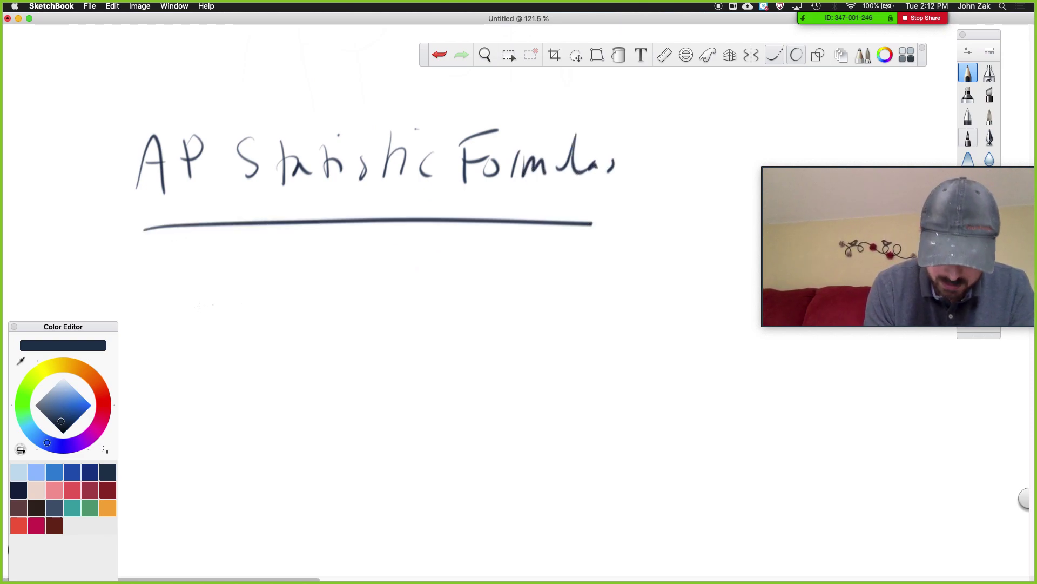
Write P( ∪ ) in navy below the underline.
{"action": "left_click_drag", "start_coordinate": [164, 273], "coordinate": [170, 343]}
{"action": "mouse_move", "coordinate": [169, 304]}
{"action": "left_mouse_down"}
{"action": "mouse_move", "coordinate": [197, 277]}
{"action": "mouse_move", "coordinate": [166, 274]}
{"action": "left_mouse_up"}
{"action": "mouse_move", "coordinate": [241, 255]}
{"action": "left_mouse_down"}
{"action": "mouse_move", "coordinate": [233, 301]}
{"action": "mouse_move", "coordinate": [246, 354]}
{"action": "left_mouse_up"}
{"action": "left_click_drag", "start_coordinate": [389, 264], "coordinate": [427, 298]}
{"action": "left_click_drag", "start_coordinate": [417, 367], "coordinate": [412, 371]}
{"action": "mouse_move", "coordinate": [306, 299]}
{"action": "left_mouse_down"}
{"action": "mouse_move", "coordinate": [316, 325]}
{"action": "mouse_move", "coordinate": [267, 294]}
{"action": "mouse_move", "coordinate": [260, 326]}
{"action": "left_mouse_up"}
Fill in a crimson A and a green B to form P(A∪B).
{"action": "left_click", "coordinate": [89, 489]}
{"action": "left_click_drag", "start_coordinate": [268, 288], "coordinate": [276, 325]}
{"action": "left_click_drag", "start_coordinate": [262, 309], "coordinate": [274, 308]}
{"action": "left_click", "coordinate": [89, 507]}
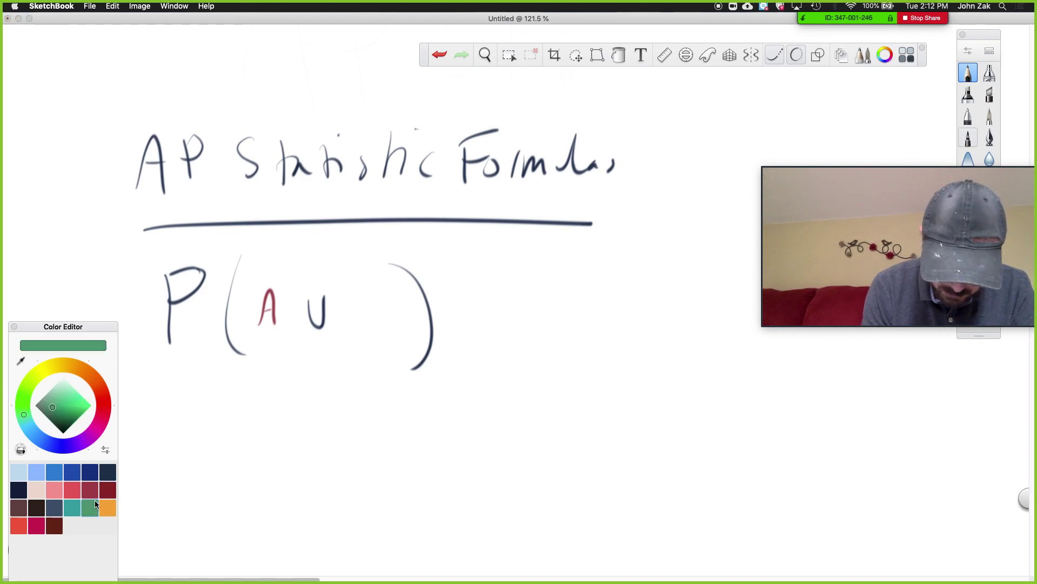
{"action": "left_click_drag", "start_coordinate": [358, 298], "coordinate": [359, 343]}
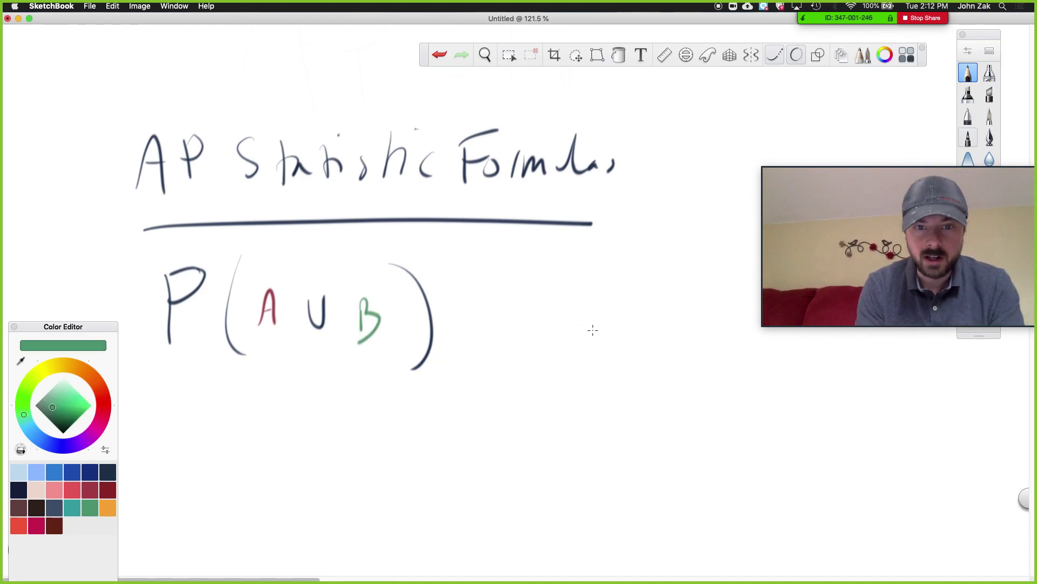
Back in dark navy, add '= P( )' after the first term.
{"action": "left_click", "coordinate": [108, 472]}
{"action": "mouse_move", "coordinate": [460, 305]}
{"action": "left_mouse_down"}
{"action": "mouse_move", "coordinate": [475, 303]}
{"action": "mouse_move", "coordinate": [468, 317]}
{"action": "left_mouse_up"}
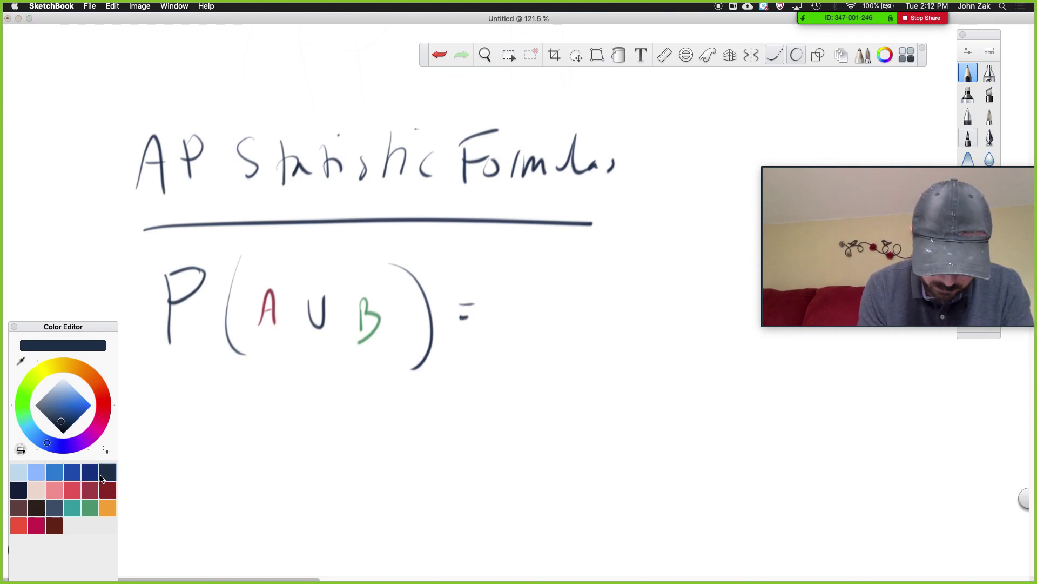
{"action": "mouse_move", "coordinate": [506, 283]}
{"action": "left_mouse_down"}
{"action": "mouse_move", "coordinate": [505, 336]}
{"action": "mouse_move", "coordinate": [505, 310]}
{"action": "left_mouse_up"}
{"action": "left_click_drag", "start_coordinate": [543, 270], "coordinate": [560, 339]}
{"action": "left_click_drag", "start_coordinate": [609, 277], "coordinate": [613, 349]}
{"action": "mouse_move", "coordinate": [898, 245]}
{"action": "left_mouse_down"}
{"action": "mouse_move", "coordinate": [901, 238]}
{"action": "mouse_move", "coordinate": [843, 409]}
{"action": "mouse_move", "coordinate": [767, 130]}
{"action": "mouse_move", "coordinate": [801, 102]}
{"action": "left_mouse_up"}
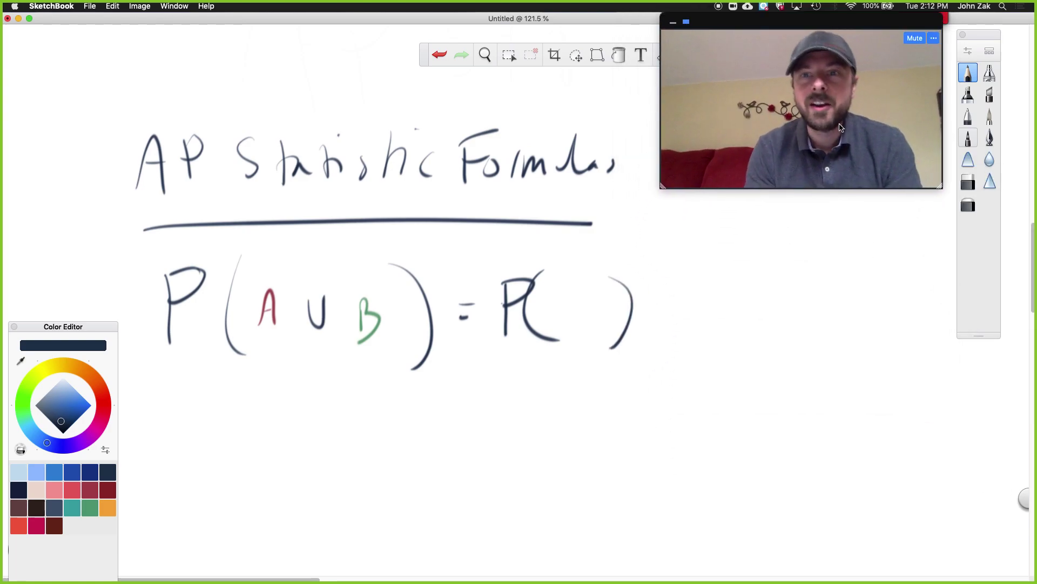
Add '+ P( ) −' and shift the canvas left to make room.
{"action": "left_click_drag", "start_coordinate": [663, 306], "coordinate": [663, 335]}
{"action": "mouse_move", "coordinate": [656, 318]}
{"action": "left_mouse_down"}
{"action": "mouse_move", "coordinate": [683, 310]}
{"action": "mouse_move", "coordinate": [701, 332]}
{"action": "left_mouse_up"}
{"action": "left_click_drag", "start_coordinate": [696, 289], "coordinate": [702, 308]}
{"action": "left_click_drag", "start_coordinate": [738, 271], "coordinate": [745, 346]}
{"action": "left_click_drag", "start_coordinate": [800, 284], "coordinate": [807, 343]}
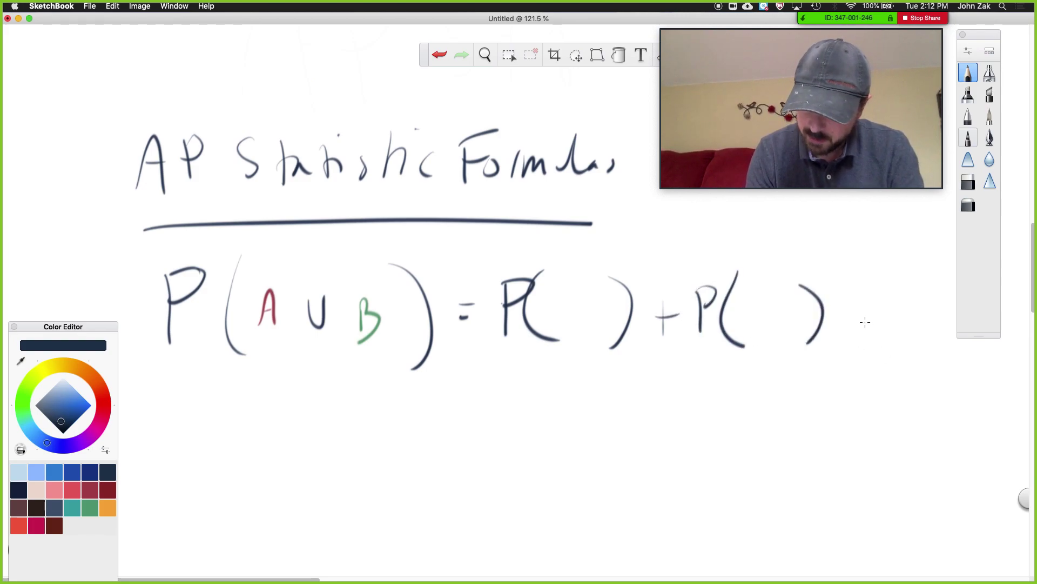
{"action": "left_click_drag", "start_coordinate": [845, 315], "coordinate": [857, 313]}
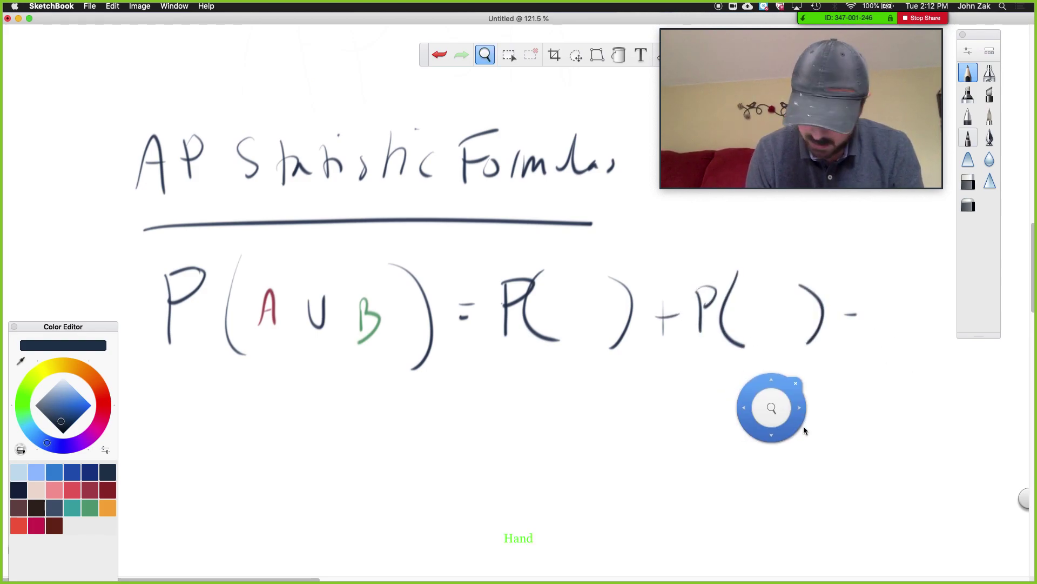
{"action": "left_click_drag", "start_coordinate": [803, 431], "coordinate": [629, 407]}
Write the third term's outline P( ∩ ).
{"action": "mouse_move", "coordinate": [741, 269]}
{"action": "left_mouse_down"}
{"action": "mouse_move", "coordinate": [734, 323]}
{"action": "mouse_move", "coordinate": [740, 295]}
{"action": "left_mouse_up"}
{"action": "mouse_move", "coordinate": [784, 261]}
{"action": "left_mouse_down"}
{"action": "mouse_move", "coordinate": [794, 333]}
{"action": "mouse_move", "coordinate": [848, 305]}
{"action": "mouse_move", "coordinate": [871, 319]}
{"action": "left_mouse_up"}
{"action": "left_click", "coordinate": [906, 278]}
{"action": "left_click_drag", "start_coordinate": [930, 261], "coordinate": [917, 331]}
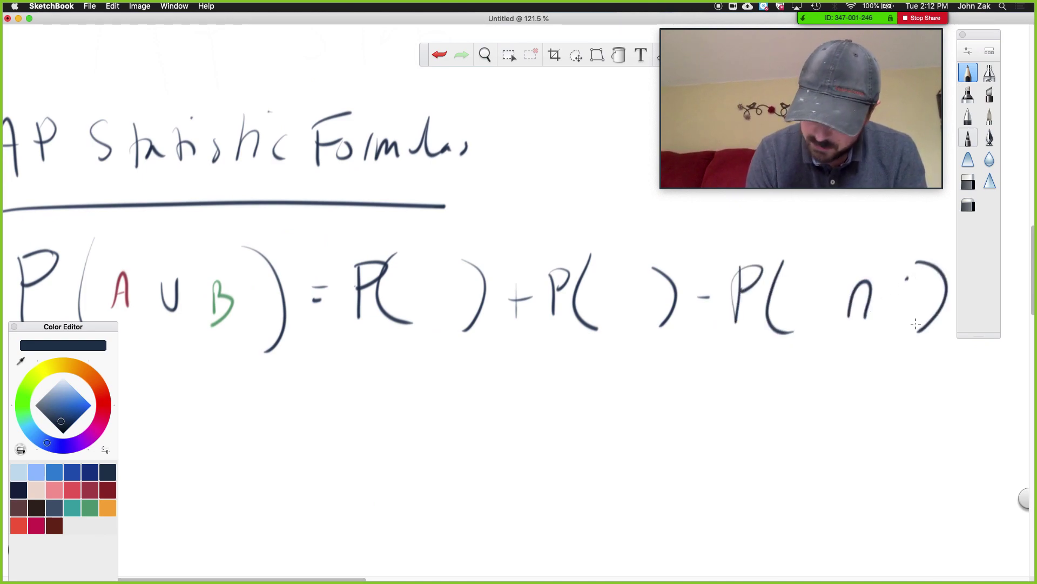
Fill in red A's and green B's to complete P(A) + P(B) − P(A∩B).
{"action": "left_click", "coordinate": [111, 493]}
{"action": "left_click_drag", "start_coordinate": [422, 306], "coordinate": [441, 308]}
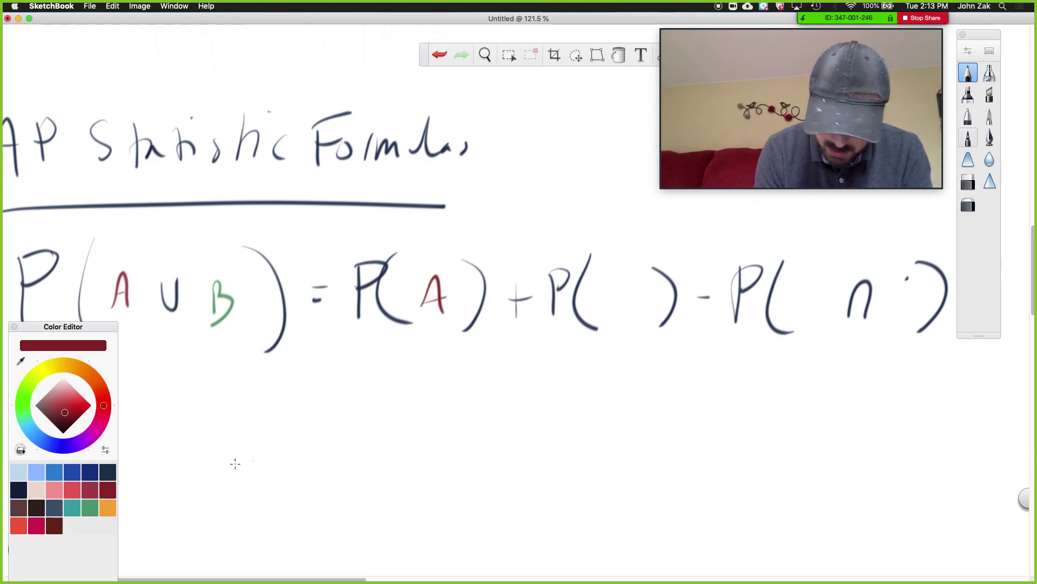
{"action": "left_click_drag", "start_coordinate": [803, 301], "coordinate": [819, 316]}
{"action": "left_click_drag", "start_coordinate": [802, 303], "coordinate": [816, 302]}
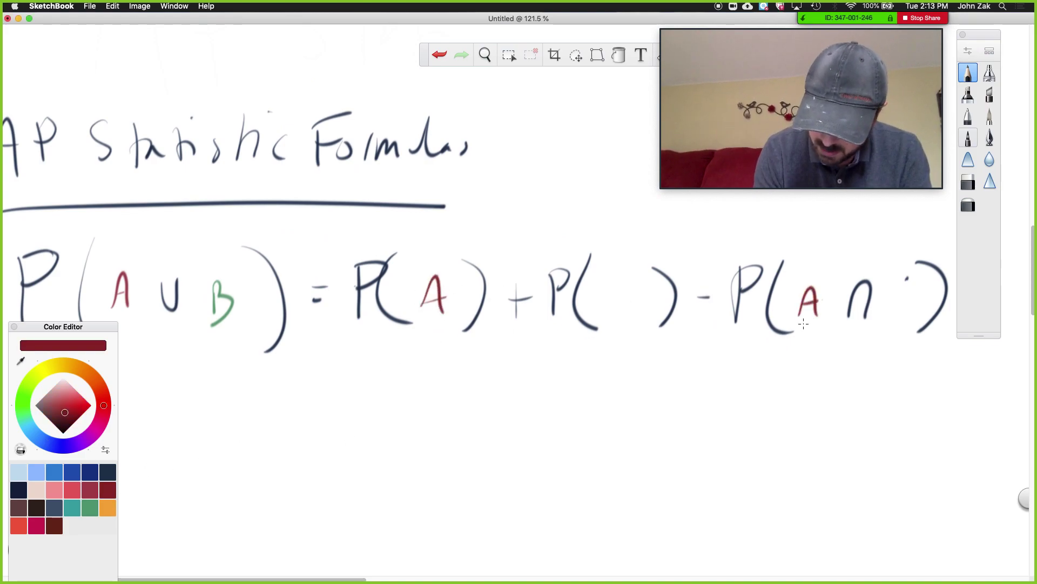
{"action": "left_click", "coordinate": [92, 509]}
{"action": "left_click_drag", "start_coordinate": [616, 281], "coordinate": [618, 310]}
{"action": "mouse_move", "coordinate": [617, 280]}
{"action": "left_mouse_down"}
{"action": "mouse_move", "coordinate": [637, 296]}
{"action": "mouse_move", "coordinate": [626, 315]}
{"action": "left_mouse_up"}
{"action": "left_click_drag", "start_coordinate": [899, 280], "coordinate": [892, 320]}
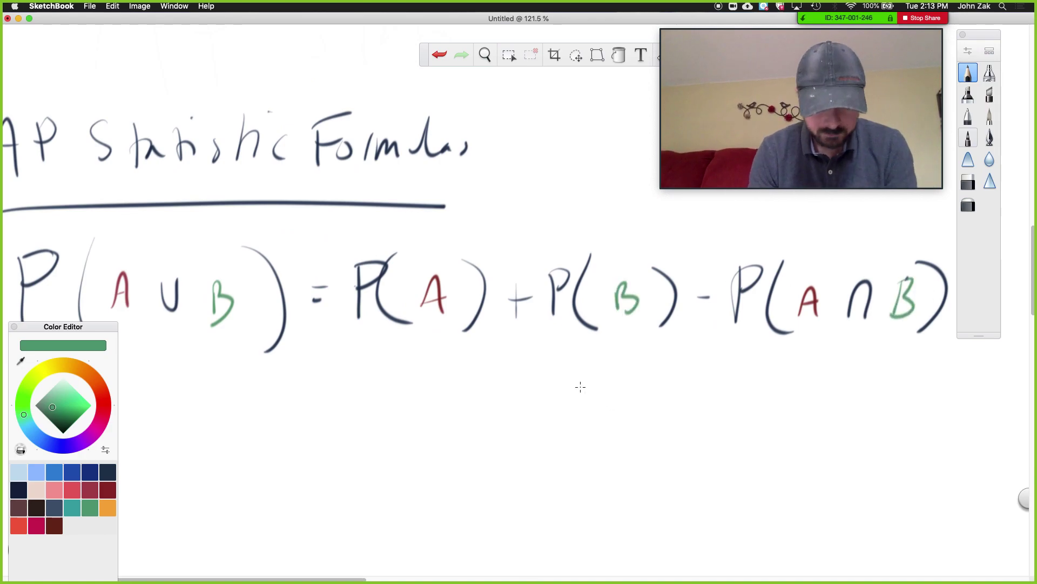
{"action": "scroll", "coordinate": [580, 387], "scroll_direction": "down", "scroll_amount": 8}
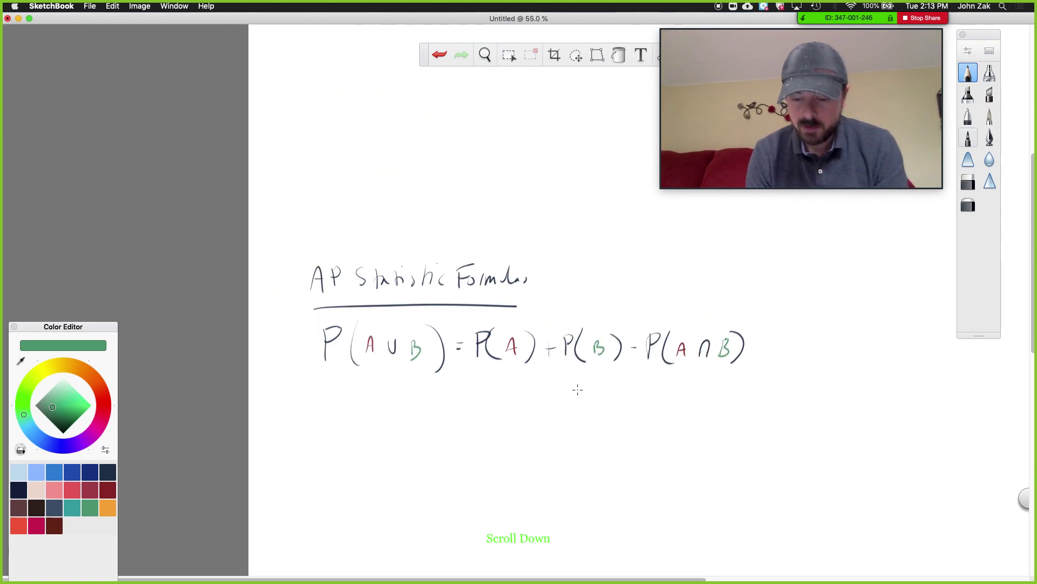
{"action": "scroll", "coordinate": [577, 389], "scroll_direction": "down", "scroll_amount": 4}
{"action": "scroll", "coordinate": [578, 389], "scroll_direction": "up", "scroll_amount": 6}
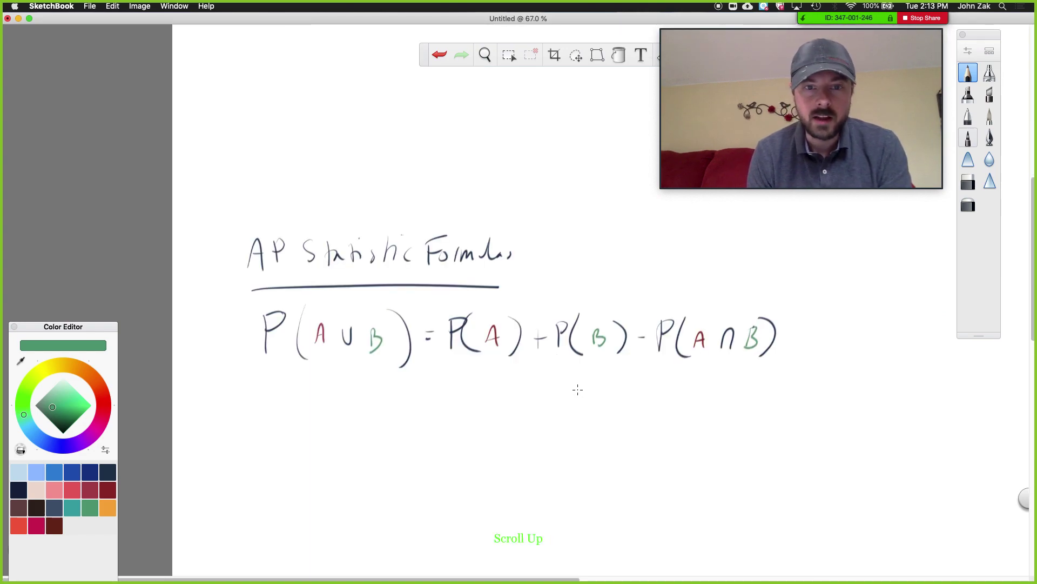
{"action": "left_click_drag", "start_coordinate": [585, 433], "coordinate": [463, 274]}
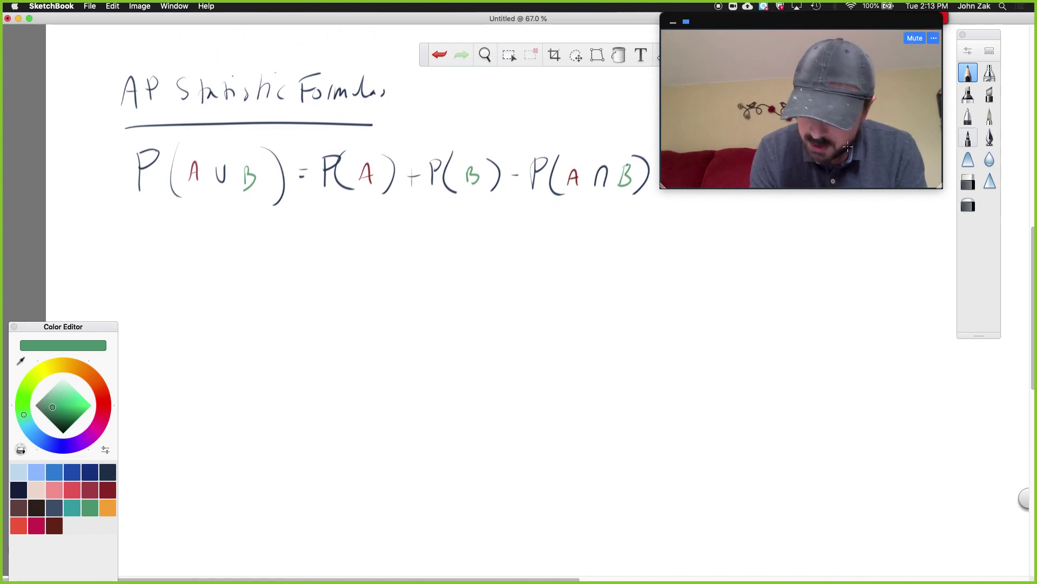
{"action": "left_click_drag", "start_coordinate": [802, 108], "coordinate": [889, 332]}
{"action": "left_click", "coordinate": [850, 120]}
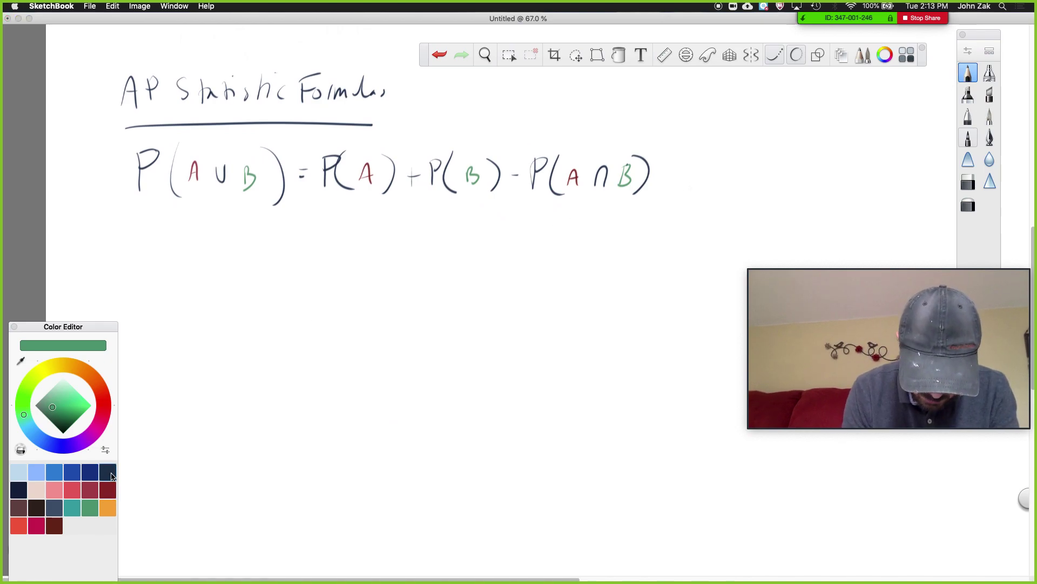
{"action": "left_click", "coordinate": [38, 508]}
{"action": "mouse_move", "coordinate": [205, 269]}
{"action": "left_mouse_down"}
{"action": "mouse_move", "coordinate": [206, 323]}
{"action": "mouse_move", "coordinate": [420, 423]}
{"action": "mouse_move", "coordinate": [186, 265]}
{"action": "left_mouse_up"}
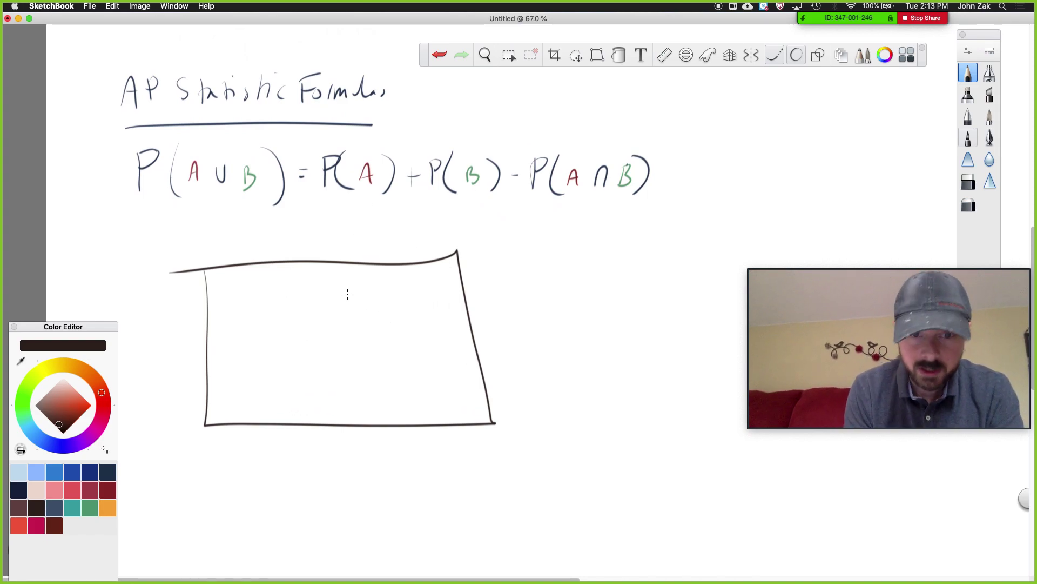
{"action": "mouse_move", "coordinate": [267, 281]}
{"action": "left_mouse_down"}
{"action": "mouse_move", "coordinate": [303, 352]}
{"action": "mouse_move", "coordinate": [237, 295]}
{"action": "left_mouse_up"}
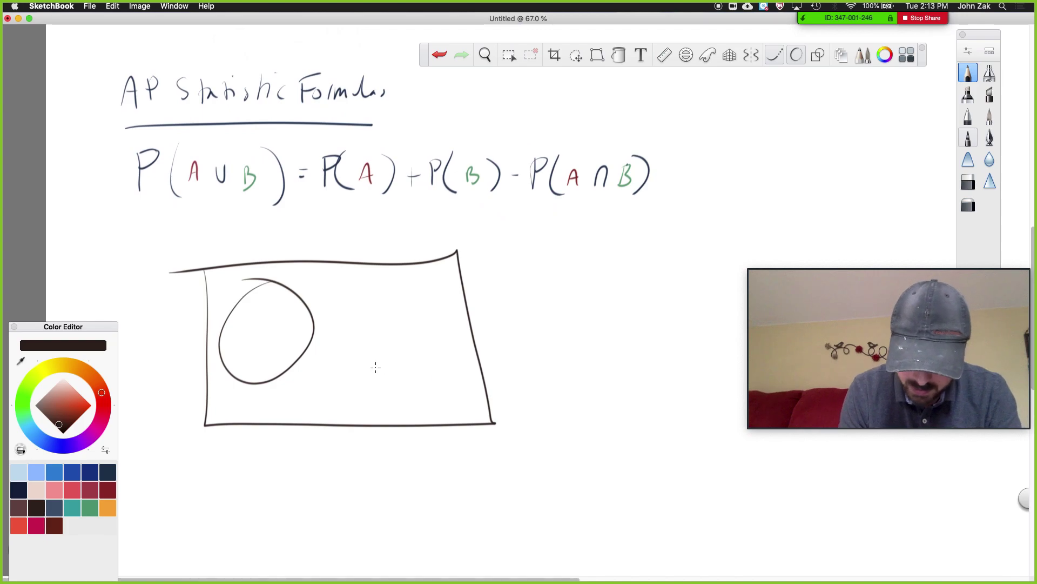
{"action": "key", "text": "super+z"}
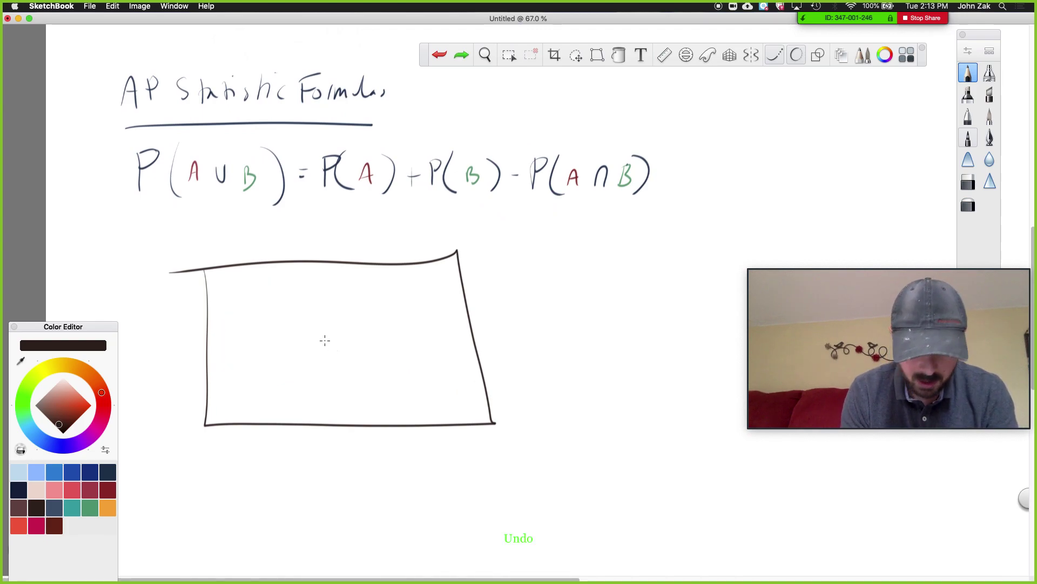
{"action": "left_click_drag", "start_coordinate": [247, 323], "coordinate": [286, 287]}
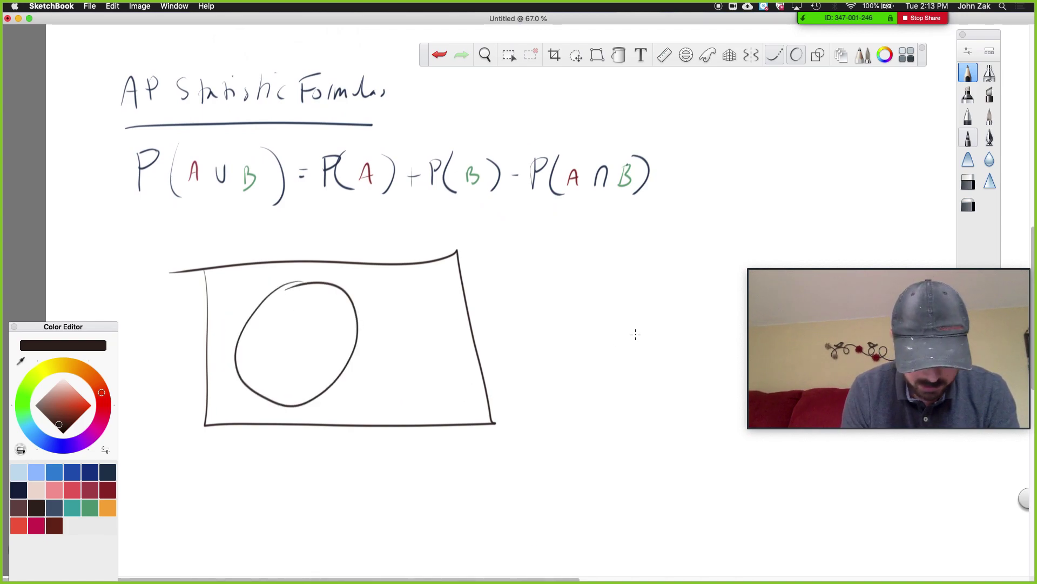
{"action": "key", "text": "super+z"}
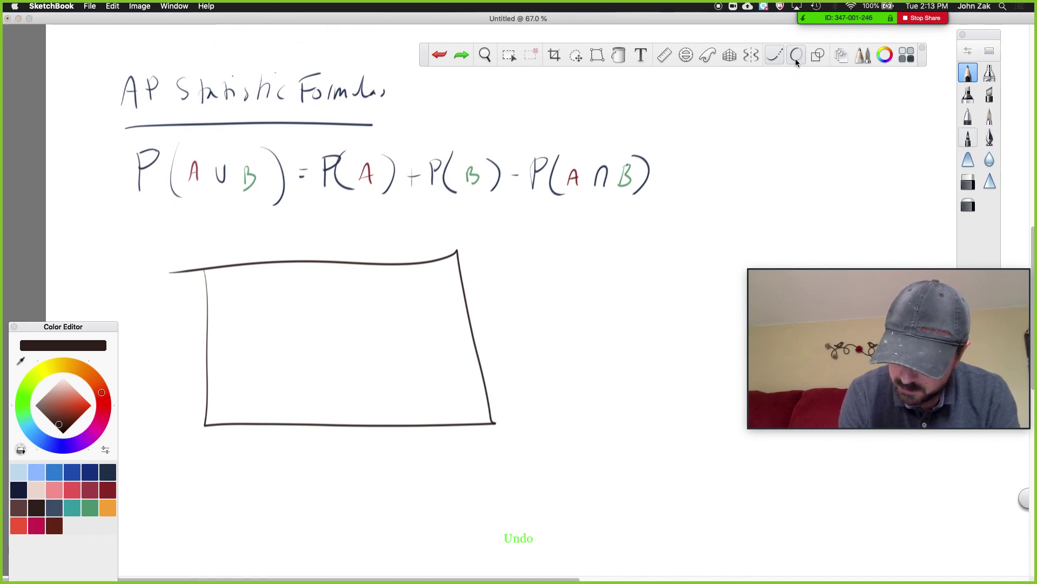
Using the Ellipse guide, draw a circle and an overlapping larger ellipse inside the rectangle.
{"action": "left_click", "coordinate": [796, 57]}
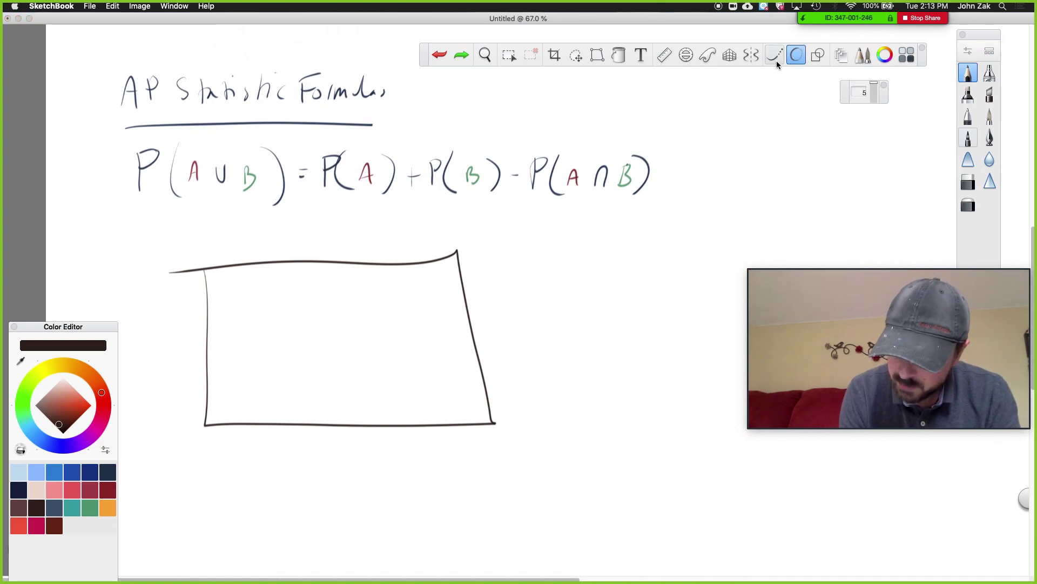
{"action": "left_click", "coordinate": [775, 57]}
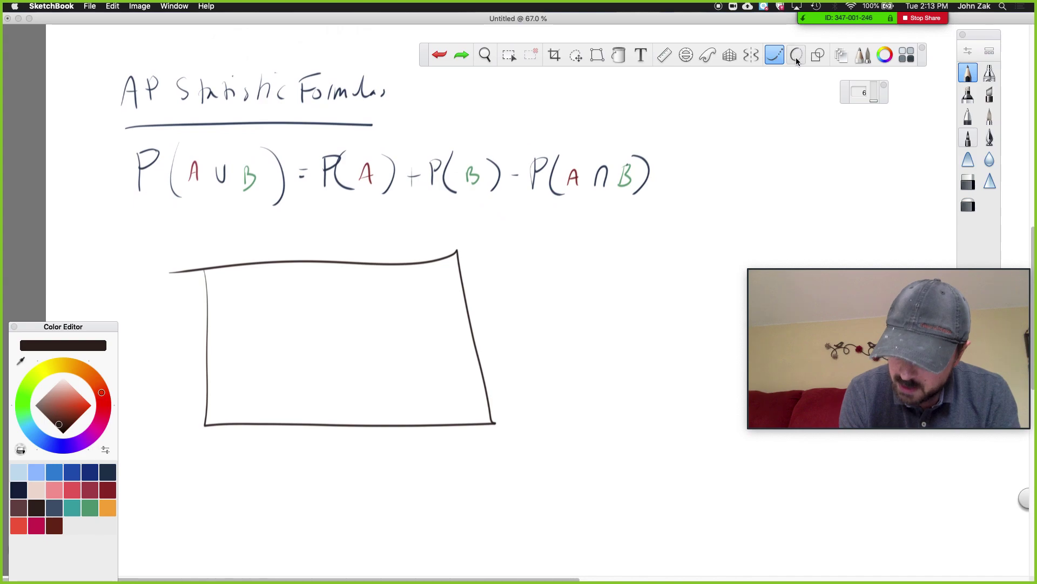
{"action": "left_click", "coordinate": [796, 57]}
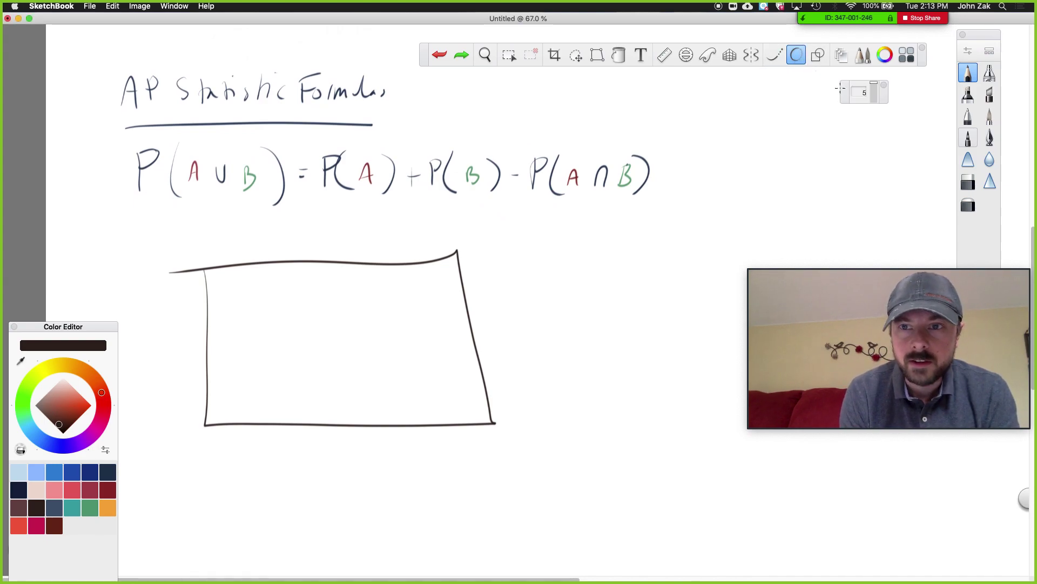
{"action": "left_click", "coordinate": [798, 55]}
{"action": "left_click", "coordinate": [797, 55]}
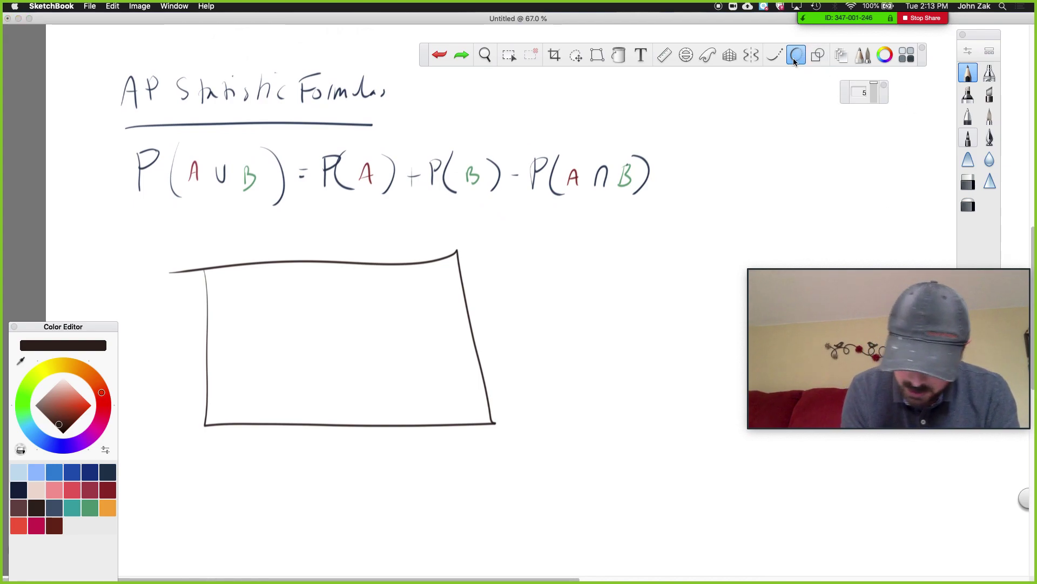
{"action": "mouse_move", "coordinate": [266, 296]}
{"action": "left_mouse_down"}
{"action": "mouse_move", "coordinate": [303, 356]}
{"action": "mouse_move", "coordinate": [259, 297]}
{"action": "left_mouse_up"}
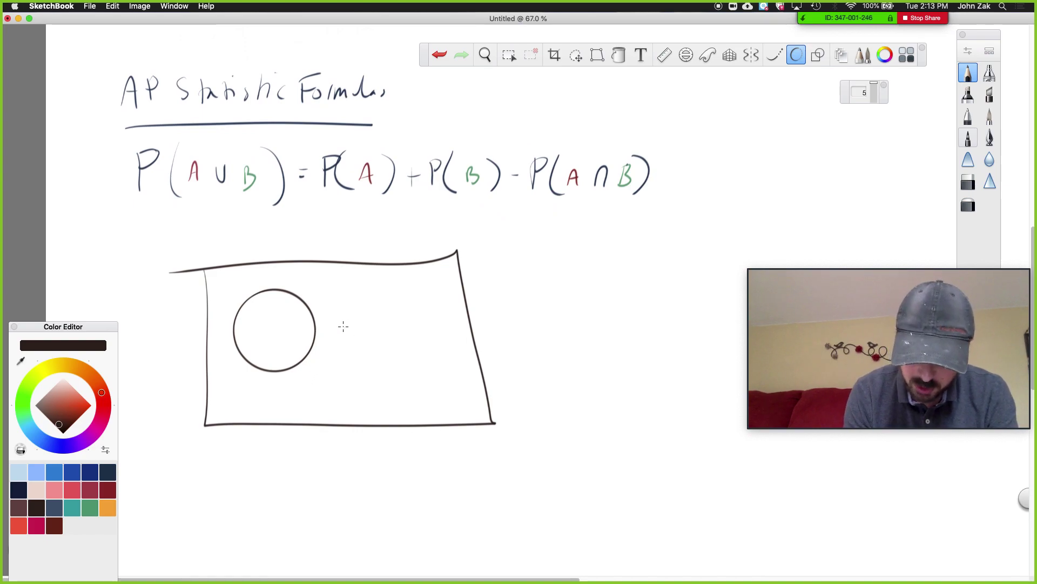
{"action": "mouse_move", "coordinate": [354, 319]}
{"action": "left_mouse_down"}
{"action": "mouse_move", "coordinate": [282, 359]}
{"action": "mouse_move", "coordinate": [313, 339]}
{"action": "left_mouse_up"}
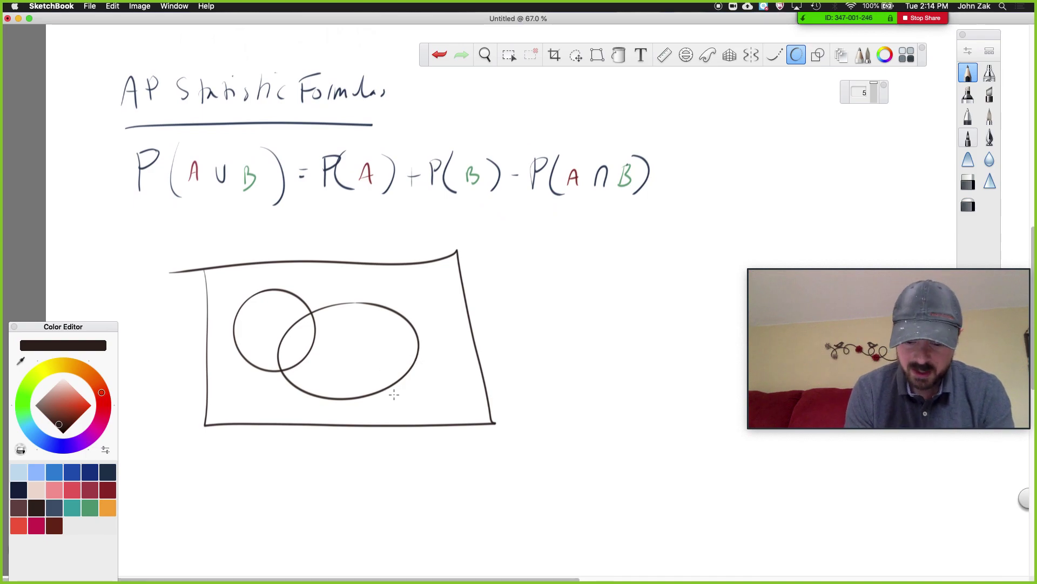
In dark red, label the left circle A and hatch it with red lines.
{"action": "left_click", "coordinate": [106, 492]}
{"action": "left_click_drag", "start_coordinate": [253, 306], "coordinate": [266, 309]}
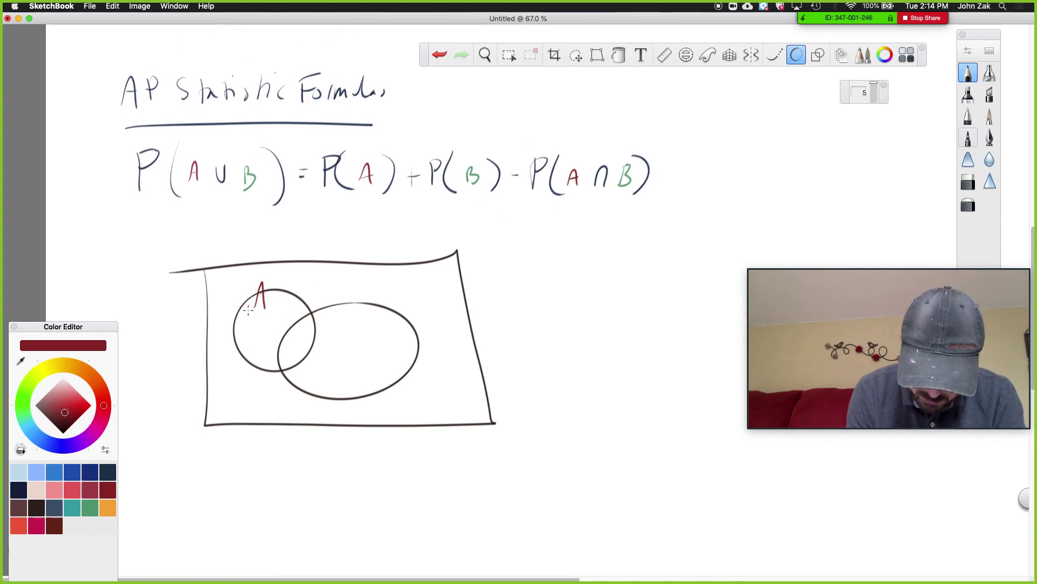
{"action": "mouse_move", "coordinate": [238, 339]}
{"action": "left_mouse_down"}
{"action": "mouse_move", "coordinate": [281, 312]}
{"action": "mouse_move", "coordinate": [259, 342]}
{"action": "left_mouse_up"}
{"action": "mouse_move", "coordinate": [312, 319]}
{"action": "left_mouse_down"}
{"action": "mouse_move", "coordinate": [259, 364]}
{"action": "mouse_move", "coordinate": [279, 357]}
{"action": "left_mouse_up"}
{"action": "mouse_move", "coordinate": [294, 303]}
{"action": "left_mouse_down"}
{"action": "mouse_move", "coordinate": [241, 347]}
{"action": "mouse_move", "coordinate": [239, 335]}
{"action": "left_mouse_up"}
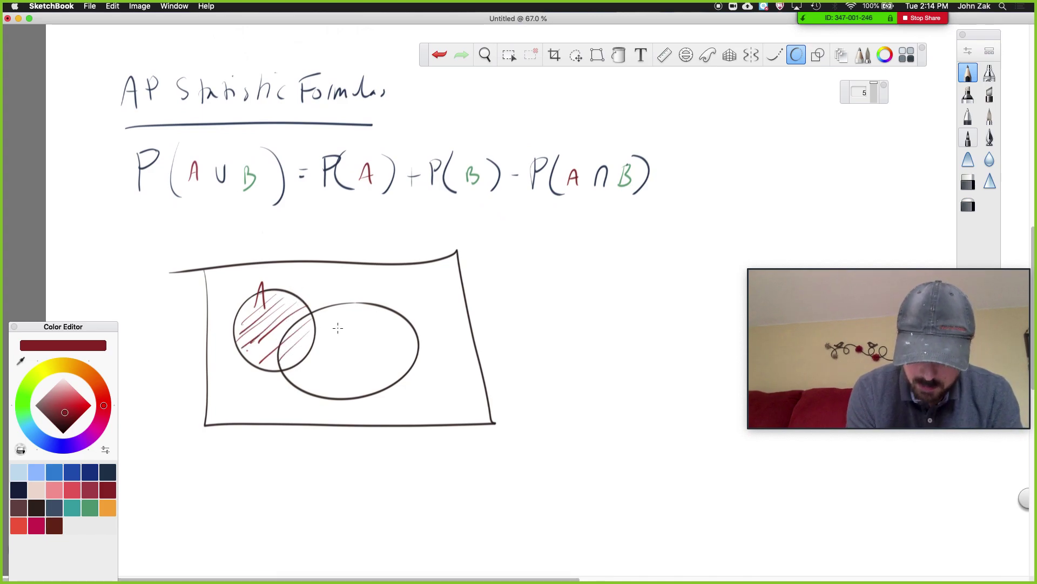
In green, hatch the right and lower parts of ellipse B.
{"action": "left_click", "coordinate": [91, 507]}
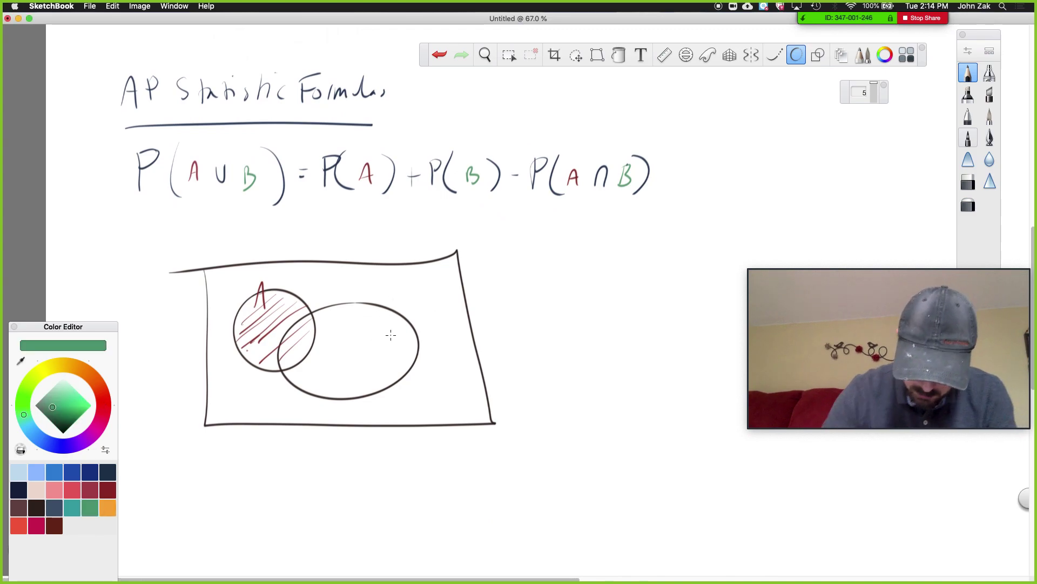
{"action": "mouse_move", "coordinate": [387, 313]}
{"action": "left_mouse_down"}
{"action": "mouse_move", "coordinate": [409, 368]}
{"action": "mouse_move", "coordinate": [394, 371]}
{"action": "left_mouse_up"}
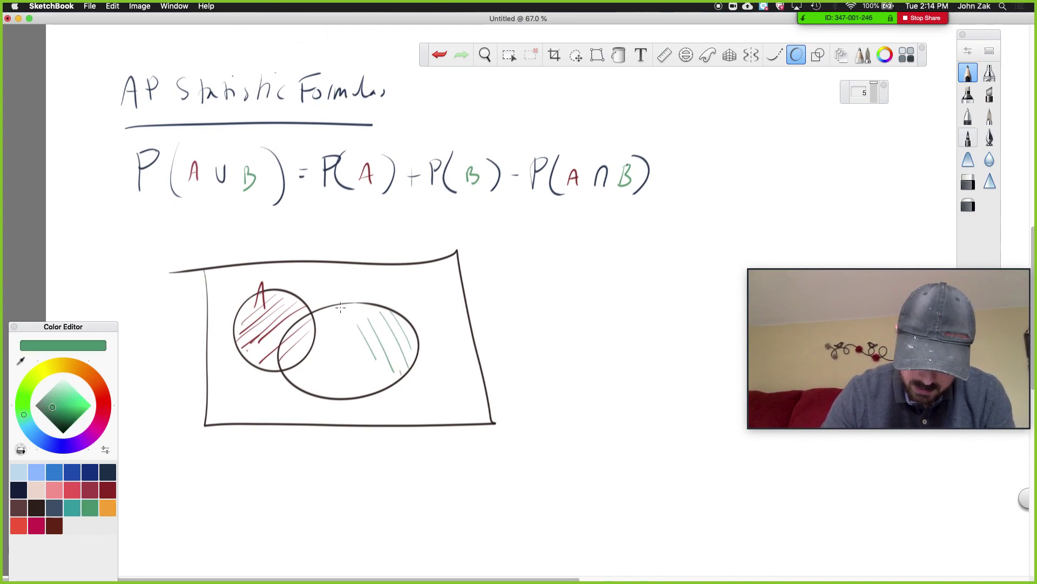
{"action": "left_click_drag", "start_coordinate": [365, 327], "coordinate": [385, 377]}
{"action": "left_click_drag", "start_coordinate": [355, 338], "coordinate": [369, 384]}
{"action": "mouse_move", "coordinate": [327, 314]}
{"action": "left_mouse_down"}
{"action": "mouse_move", "coordinate": [357, 394]}
{"action": "mouse_move", "coordinate": [345, 400]}
{"action": "left_mouse_up"}
{"action": "left_click_drag", "start_coordinate": [307, 358], "coordinate": [322, 385]}
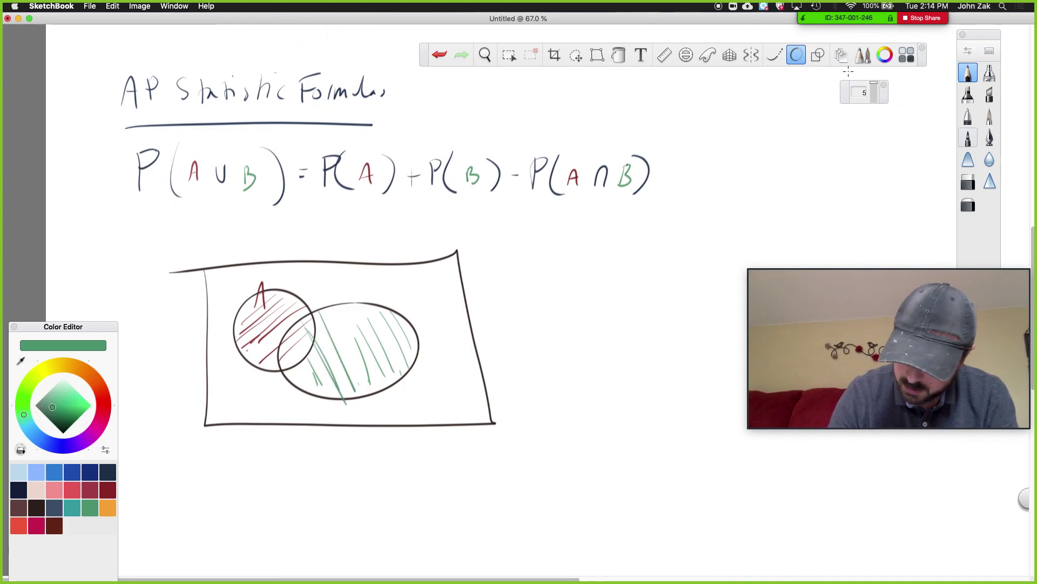
Finish the green hatching across ellipse B and label it B.
{"action": "left_click_drag", "start_coordinate": [344, 312], "coordinate": [371, 373]}
{"action": "left_click_drag", "start_coordinate": [335, 313], "coordinate": [365, 379]}
{"action": "left_click_drag", "start_coordinate": [332, 305], "coordinate": [358, 384]}
{"action": "mouse_move", "coordinate": [291, 338]}
{"action": "left_mouse_down"}
{"action": "mouse_move", "coordinate": [308, 384]}
{"action": "mouse_move", "coordinate": [325, 391]}
{"action": "left_mouse_up"}
{"action": "left_click_drag", "start_coordinate": [320, 316], "coordinate": [349, 380]}
{"action": "mouse_move", "coordinate": [381, 315]}
{"action": "left_mouse_down"}
{"action": "mouse_move", "coordinate": [398, 367]}
{"action": "mouse_move", "coordinate": [414, 352]}
{"action": "left_mouse_up"}
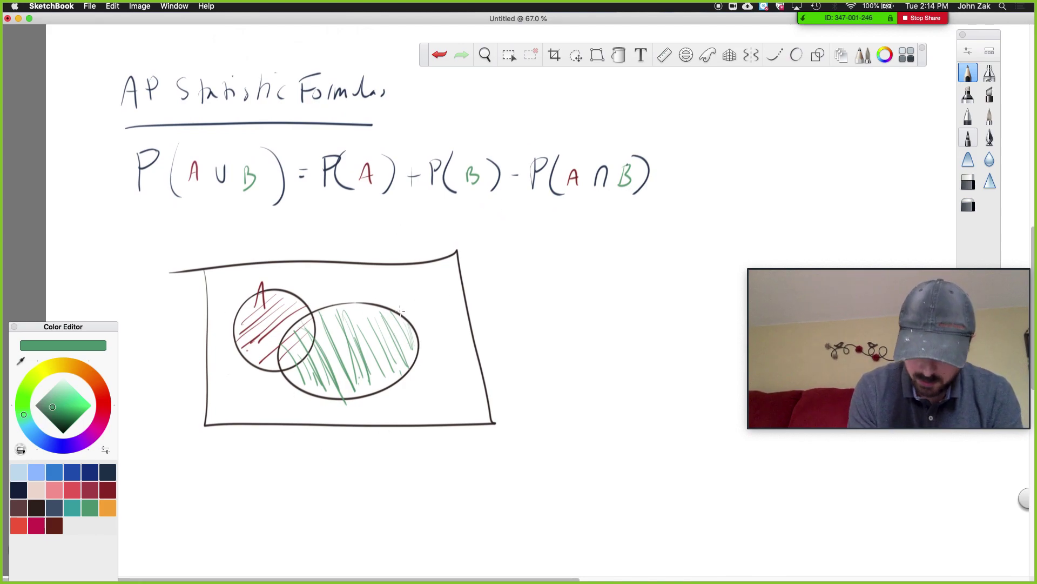
{"action": "left_click_drag", "start_coordinate": [407, 307], "coordinate": [403, 324]}
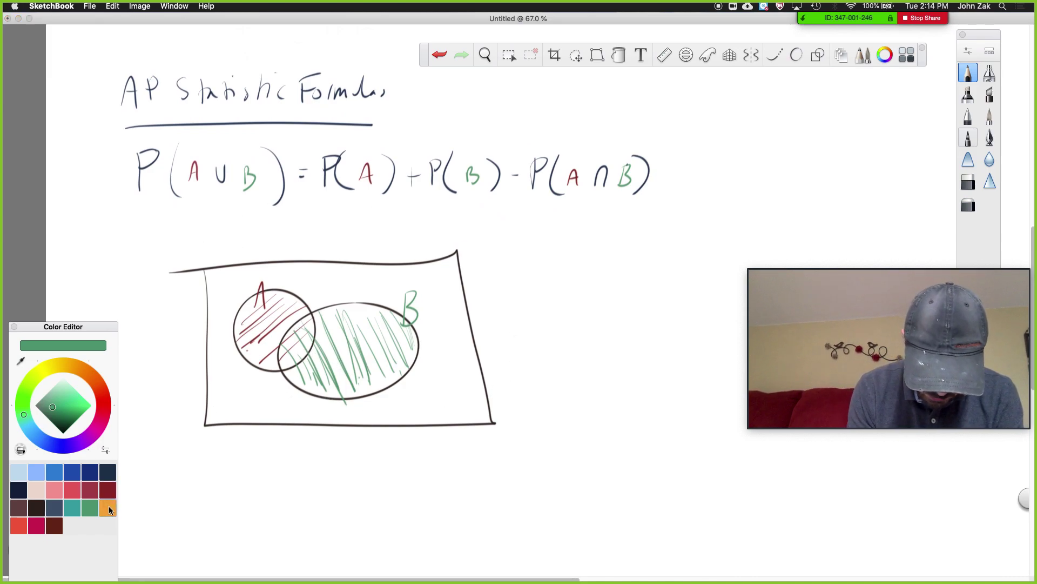
Shade the A∩B overlap orange with the softer, broader brush.
{"action": "left_click", "coordinate": [967, 96]}
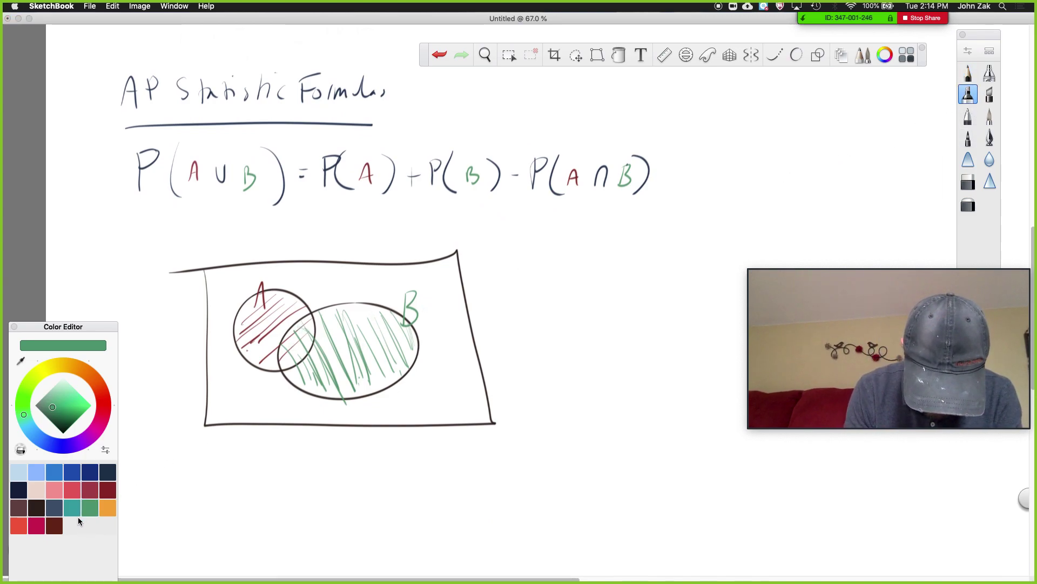
{"action": "left_click", "coordinate": [107, 507]}
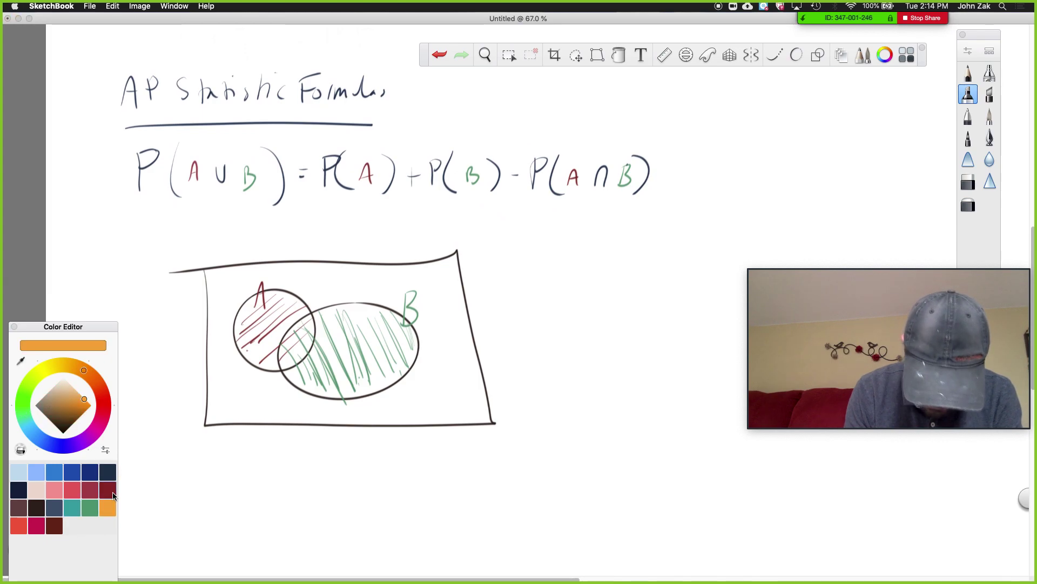
{"action": "mouse_move", "coordinate": [306, 325]}
{"action": "left_mouse_down"}
{"action": "mouse_move", "coordinate": [285, 354]}
{"action": "mouse_move", "coordinate": [311, 338]}
{"action": "mouse_move", "coordinate": [306, 323]}
{"action": "mouse_move", "coordinate": [287, 361]}
{"action": "mouse_move", "coordinate": [303, 335]}
{"action": "mouse_move", "coordinate": [313, 343]}
{"action": "left_mouse_up"}
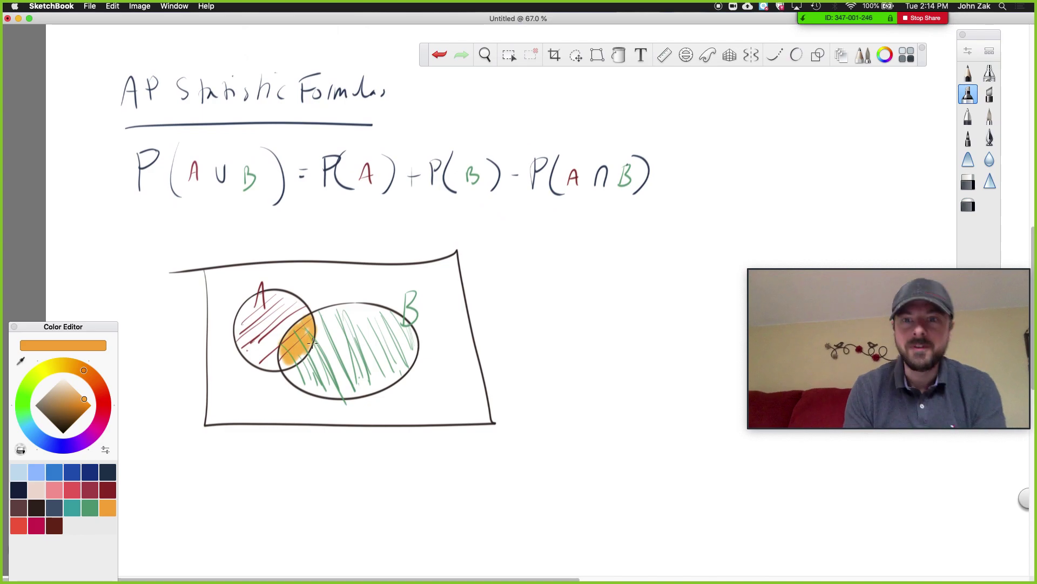
Paint circle A solid dark red and add a vertical test stroke beside the diagram.
{"action": "left_click", "coordinate": [105, 493]}
{"action": "mouse_move", "coordinate": [260, 298]}
{"action": "left_mouse_down"}
{"action": "mouse_move", "coordinate": [252, 328]}
{"action": "mouse_move", "coordinate": [289, 302]}
{"action": "mouse_move", "coordinate": [268, 337]}
{"action": "mouse_move", "coordinate": [307, 307]}
{"action": "mouse_move", "coordinate": [275, 358]}
{"action": "left_mouse_up"}
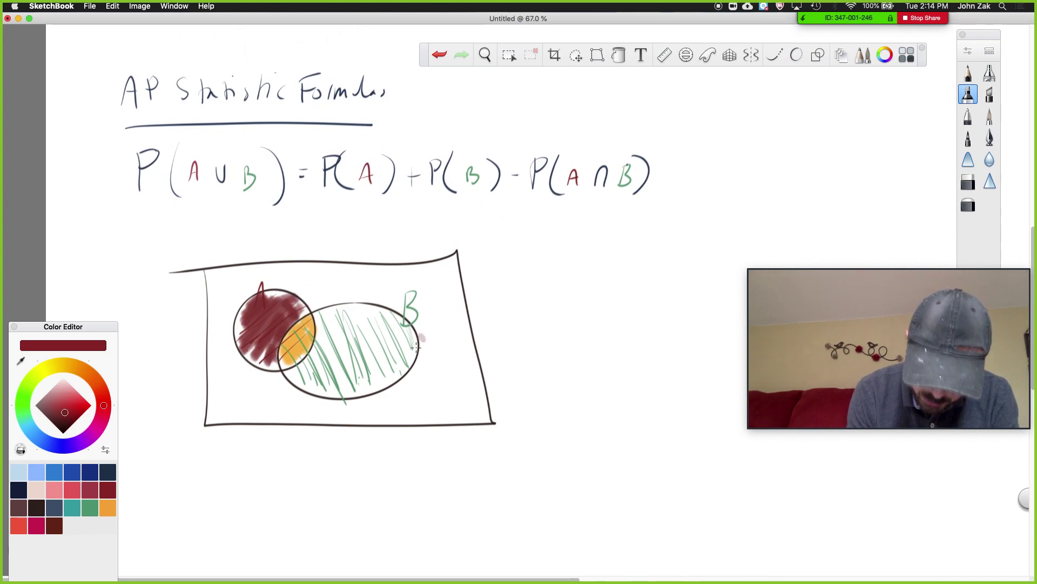
{"action": "left_click_drag", "start_coordinate": [520, 237], "coordinate": [525, 291]}
Add another dark red test stroke, then scribble beside the diagram with the fine pencil.
{"action": "mouse_move", "coordinate": [568, 231]}
{"action": "left_mouse_down"}
{"action": "mouse_move", "coordinate": [573, 304]}
{"action": "mouse_move", "coordinate": [586, 261]}
{"action": "left_mouse_up"}
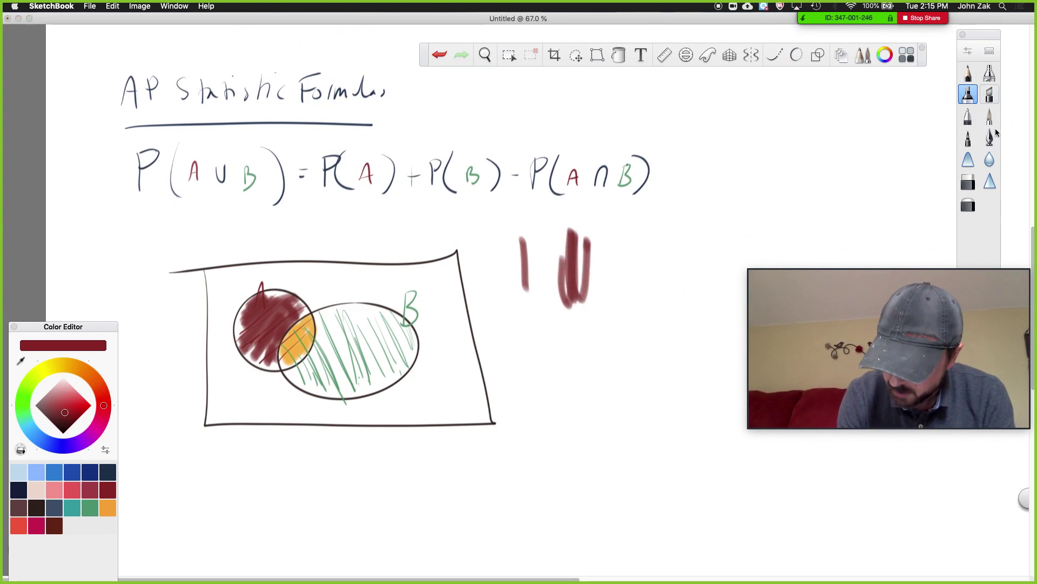
{"action": "left_click", "coordinate": [968, 73]}
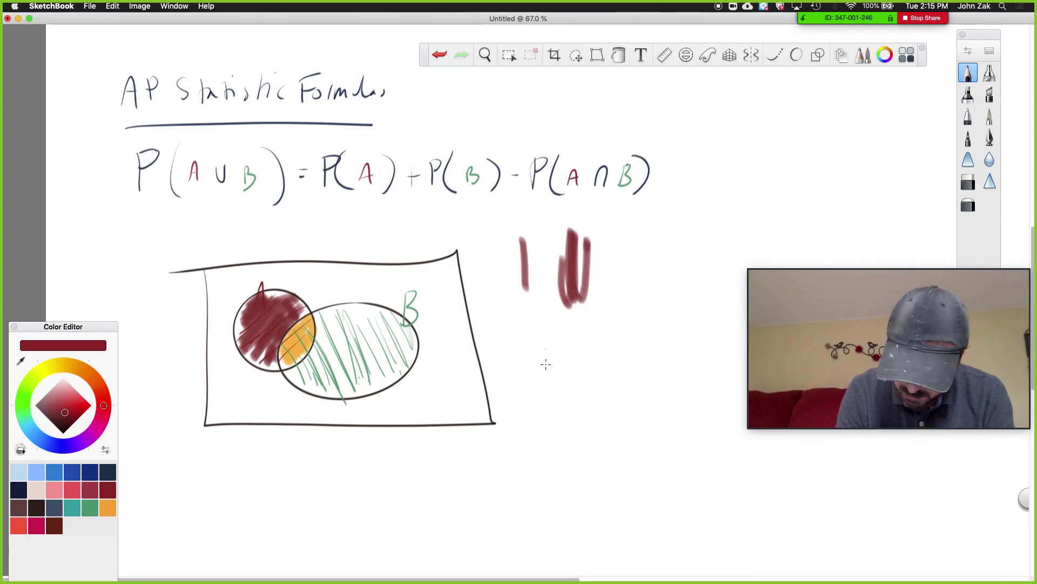
{"action": "mouse_move", "coordinate": [575, 323]}
{"action": "left_mouse_down"}
{"action": "mouse_move", "coordinate": [577, 385]}
{"action": "mouse_move", "coordinate": [582, 332]}
{"action": "mouse_move", "coordinate": [624, 365]}
{"action": "mouse_move", "coordinate": [655, 318]}
{"action": "left_mouse_up"}
Handwrite 'Sketch' below the Venn diagram and extend it toward 'Sketchbook'.
{"action": "mouse_move", "coordinate": [753, 263]}
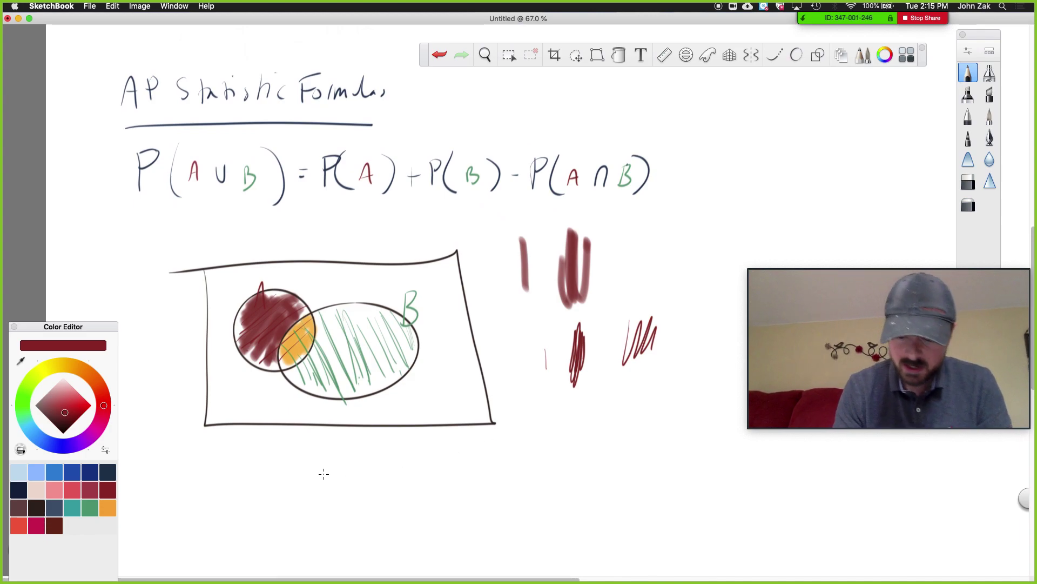
{"action": "mouse_move", "coordinate": [285, 453]}
{"action": "left_mouse_down"}
{"action": "mouse_move", "coordinate": [260, 520]}
{"action": "mouse_move", "coordinate": [366, 505]}
{"action": "left_mouse_up"}
{"action": "mouse_move", "coordinate": [381, 461]}
{"action": "left_mouse_down"}
{"action": "mouse_move", "coordinate": [379, 508]}
{"action": "mouse_move", "coordinate": [416, 499]}
{"action": "left_mouse_up"}
{"action": "mouse_move", "coordinate": [420, 462]}
{"action": "left_mouse_down"}
{"action": "mouse_move", "coordinate": [422, 496]}
{"action": "mouse_move", "coordinate": [440, 496]}
{"action": "left_mouse_up"}
{"action": "mouse_move", "coordinate": [466, 453]}
{"action": "left_mouse_down"}
{"action": "mouse_move", "coordinate": [470, 498]}
{"action": "mouse_move", "coordinate": [513, 478]}
{"action": "mouse_move", "coordinate": [570, 484]}
{"action": "mouse_move", "coordinate": [367, 555]}
{"action": "left_mouse_up"}
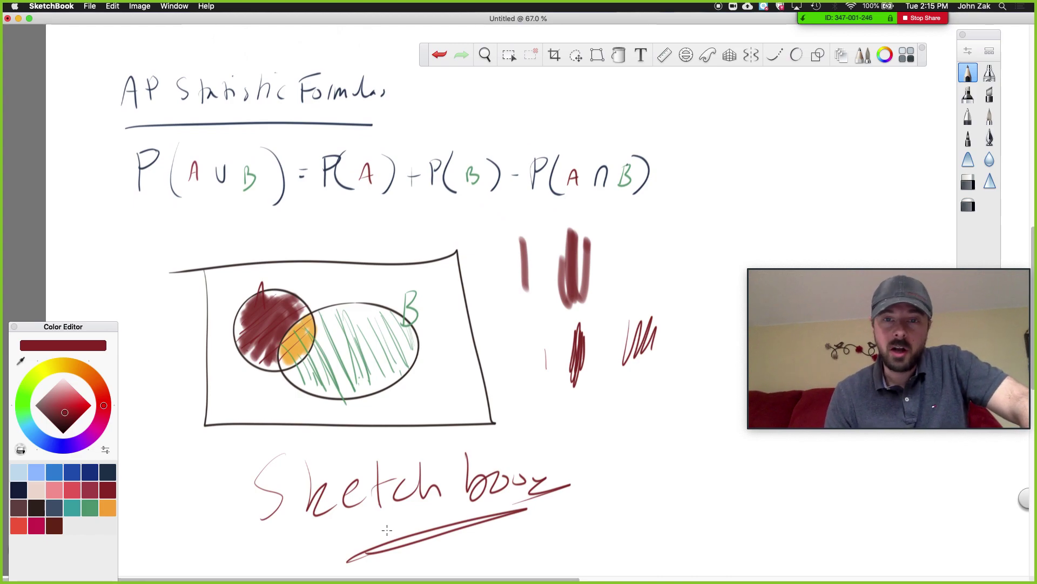
Zoom out and back in to review the finished canvas with the underlined 'Sketchbook'.
{"action": "scroll", "coordinate": [387, 529], "scroll_direction": "up", "scroll_amount": 2}
{"action": "scroll", "coordinate": [387, 529], "scroll_direction": "down", "scroll_amount": 5}
{"action": "scroll", "coordinate": [387, 530], "scroll_direction": "up", "scroll_amount": 4}
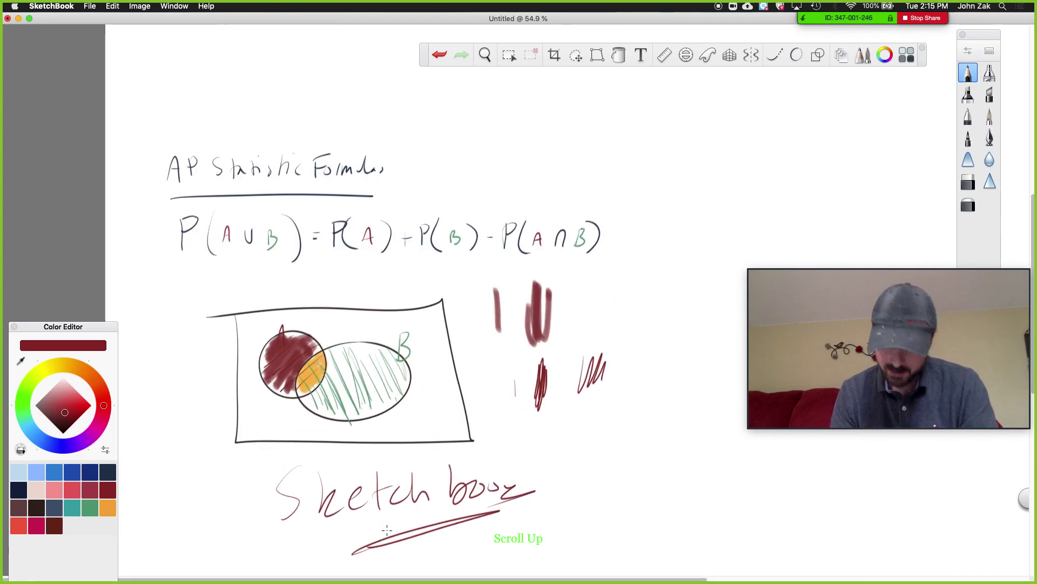